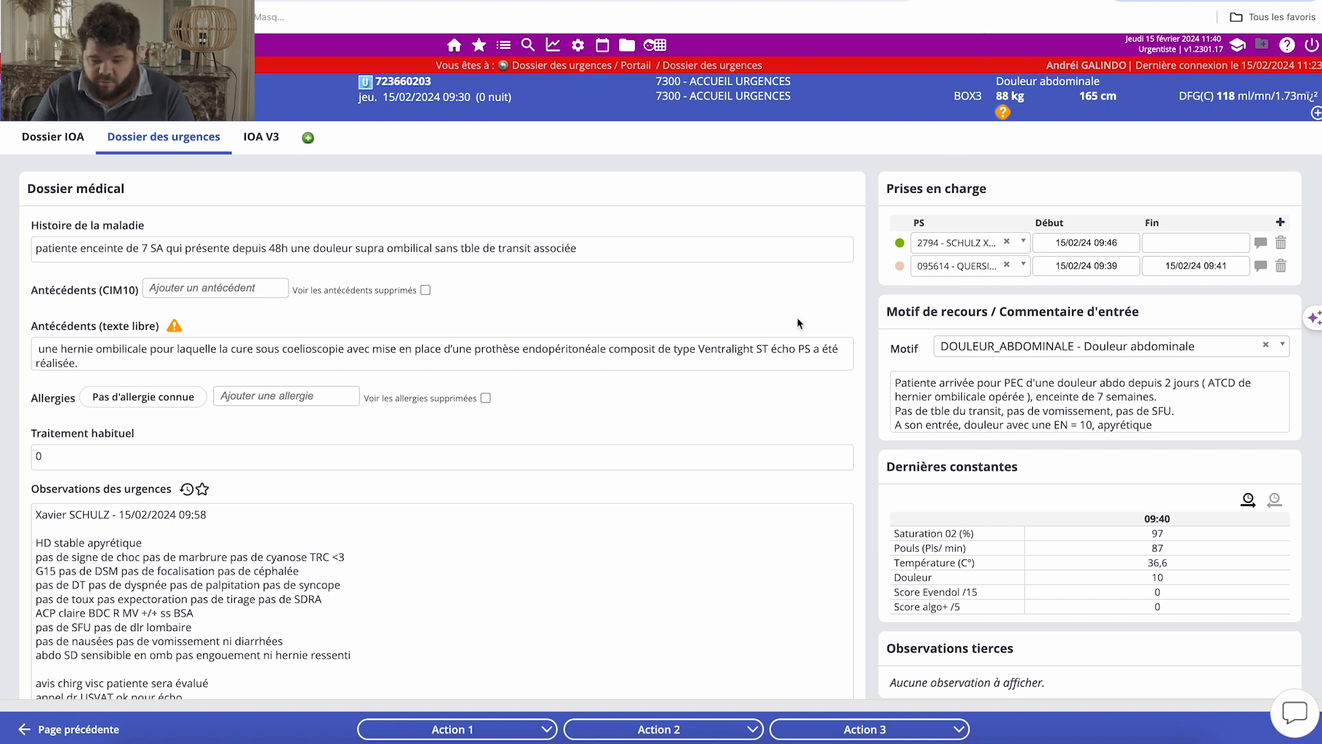
# Set the desired orientation in the discharge data to "02 SORTANT - Apte médicalement à la sortie" to launch the Pulsar I.A generation.
pyautogui.scroll(-15, 798, 323)
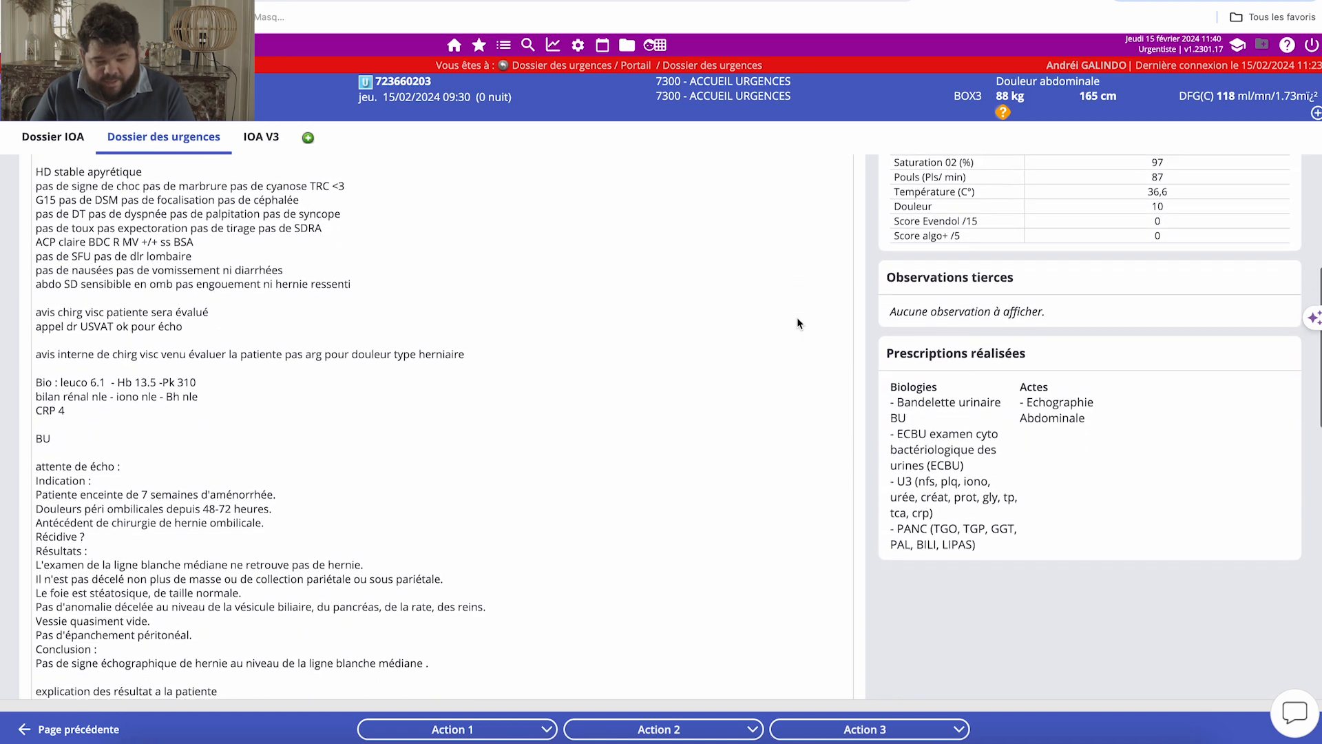
pyautogui.scroll(-2, 826, 303)
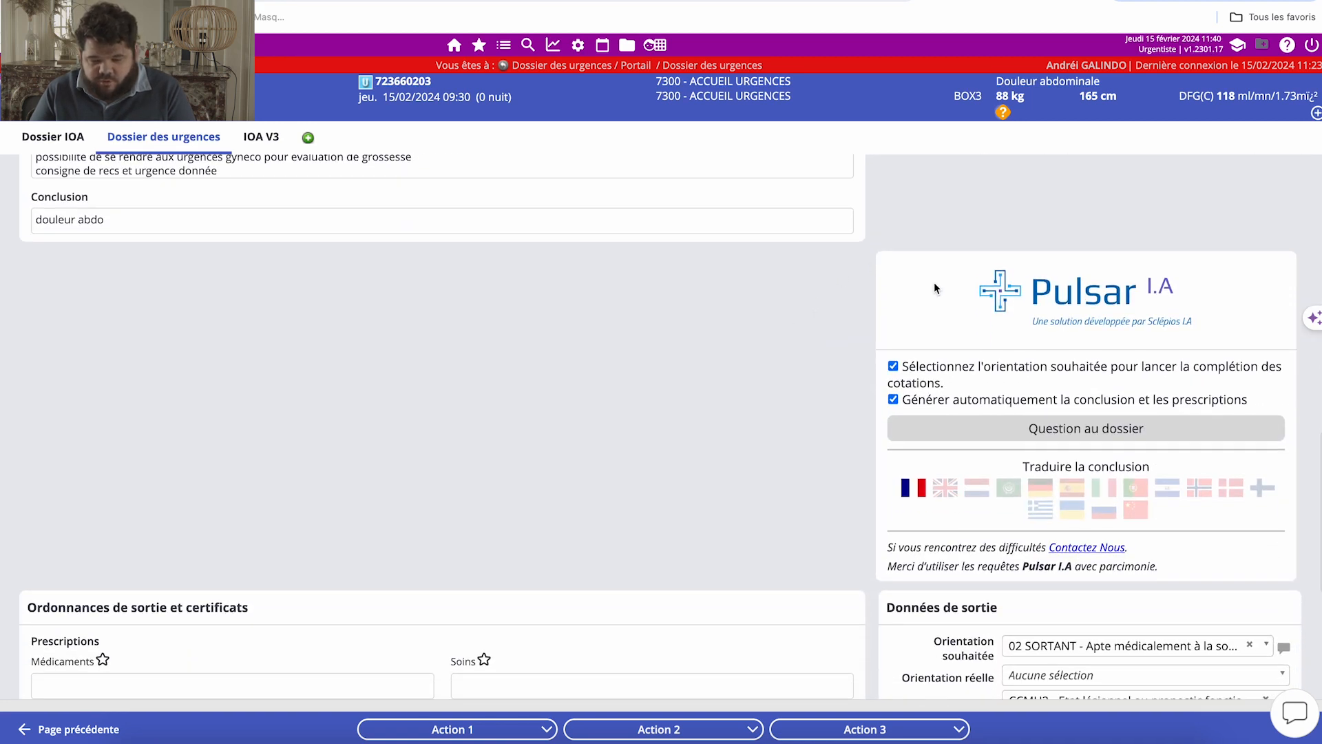
pyautogui.scroll(3, 934, 283)
pyautogui.scroll(-2, 945, 510)
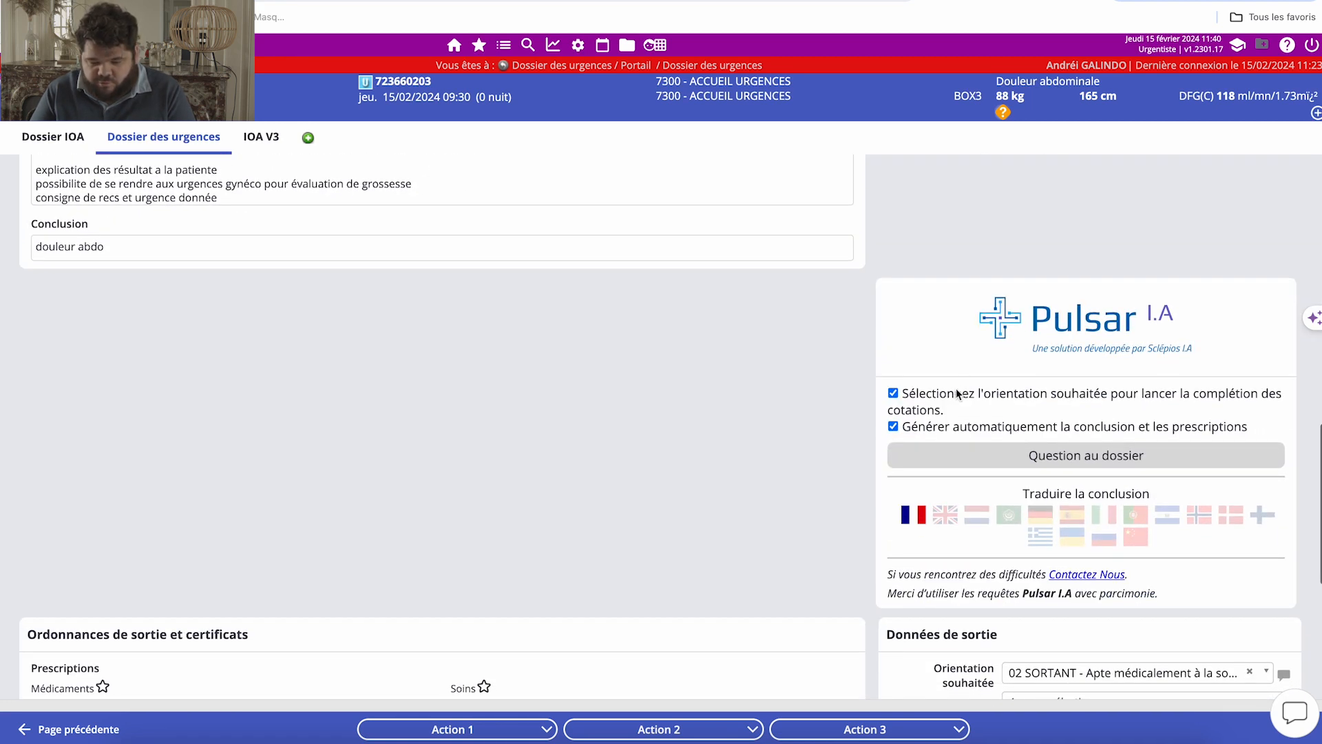
pyautogui.scroll(-3, 941, 328)
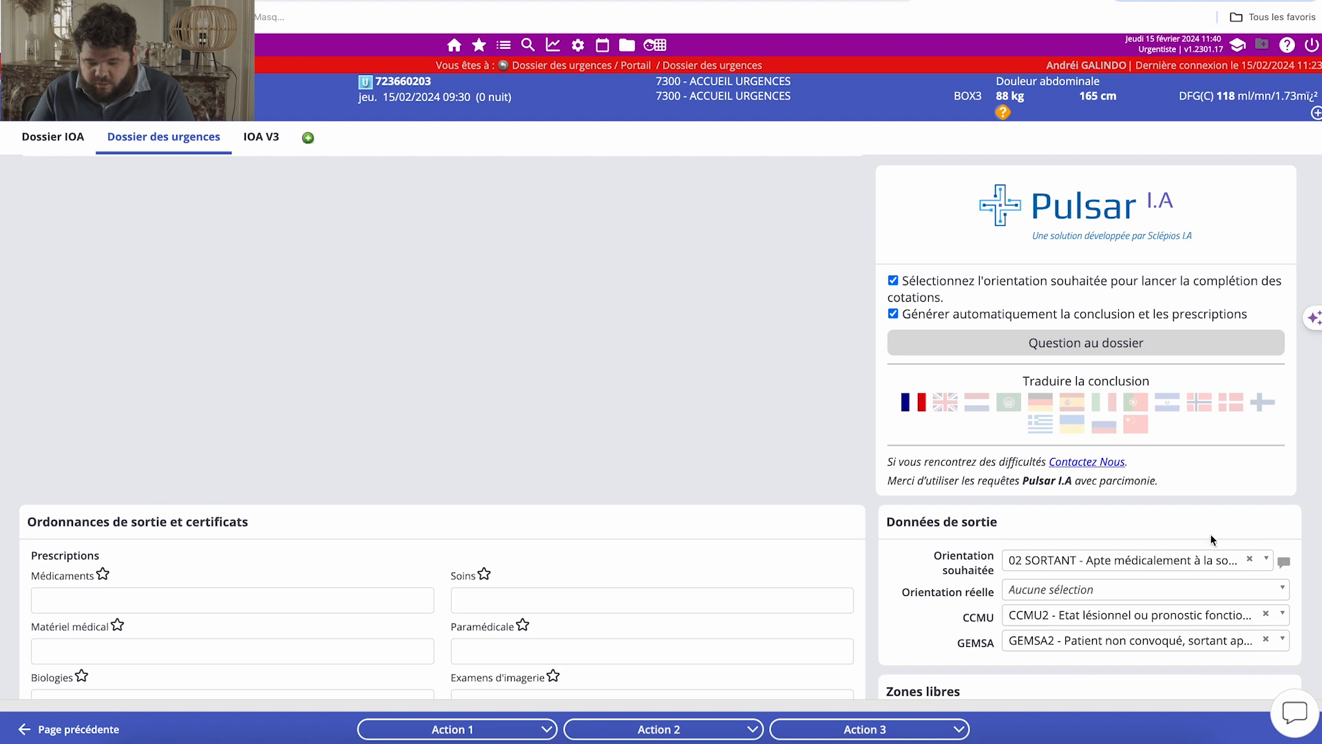
pyautogui.click(1216, 562)
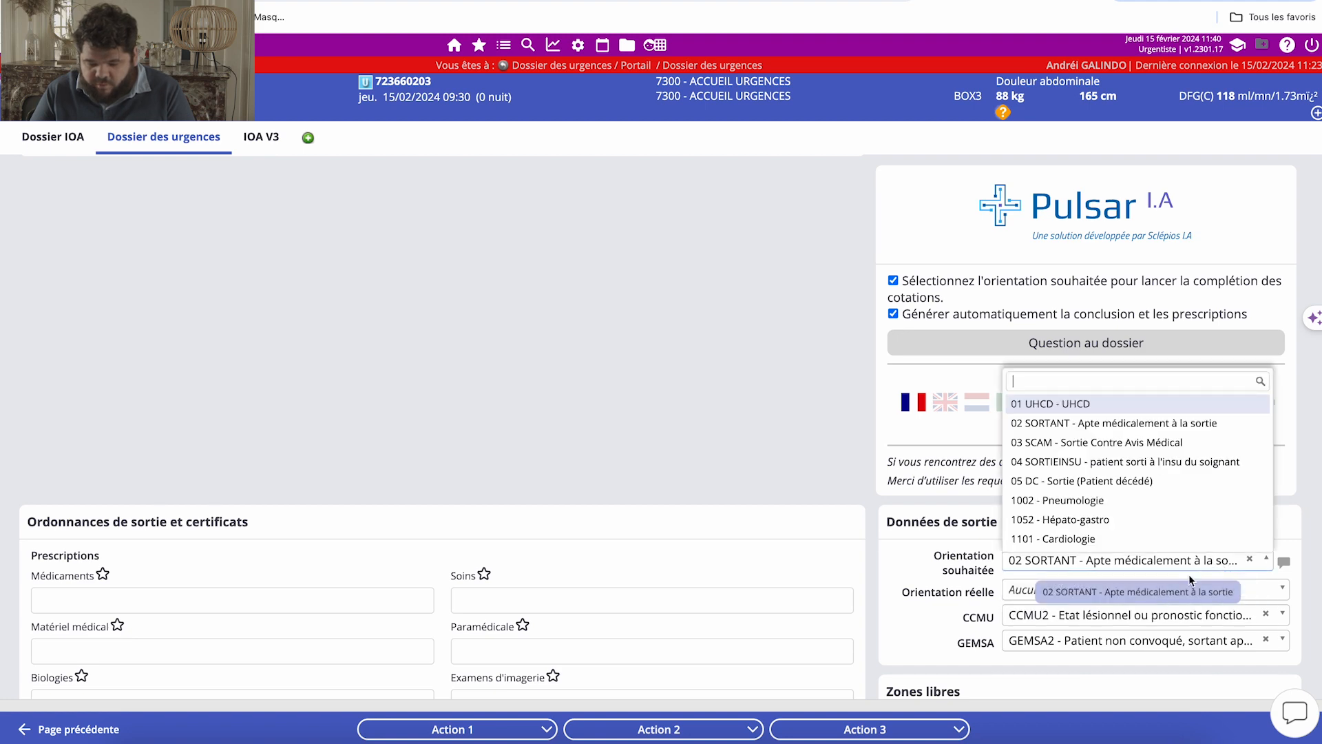
pyautogui.click(1104, 424)
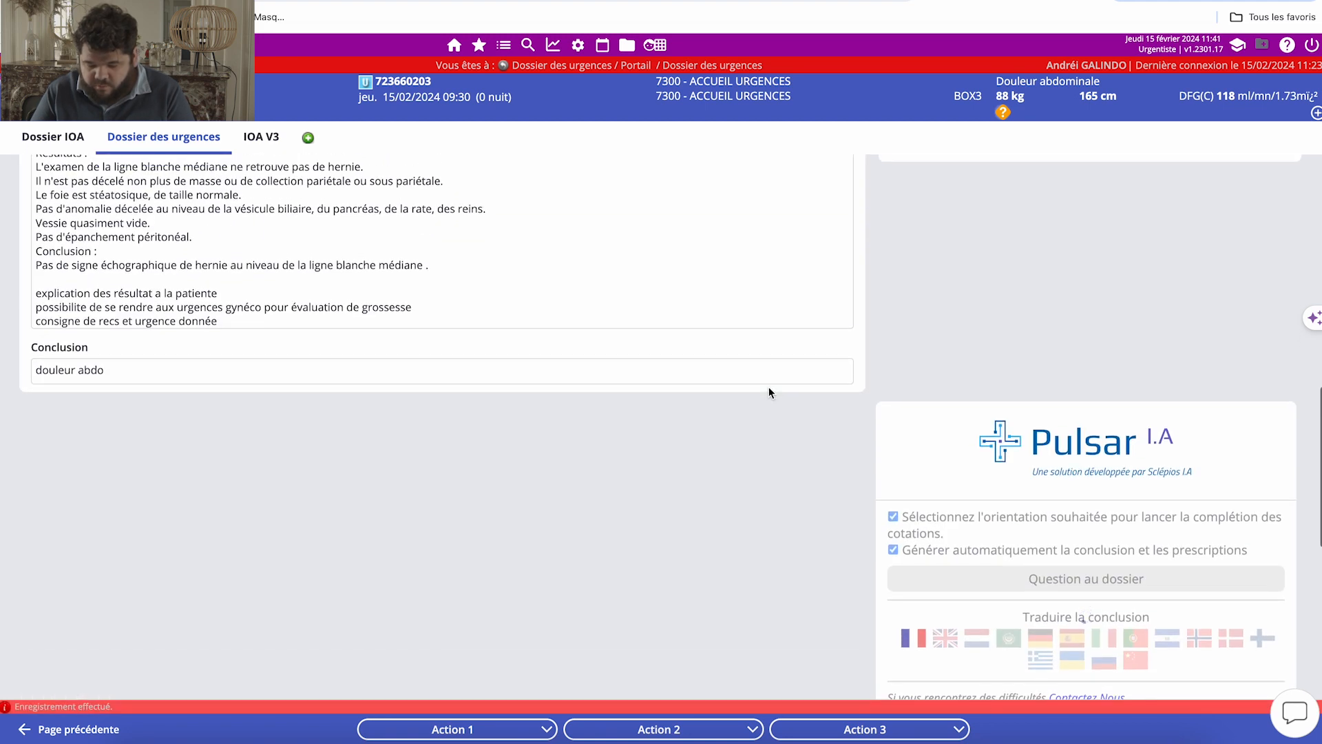
# Examine the Pulsar I.A stay coding, the conclusion being generated, the discharge prescription fields and the diagnostics.
pyautogui.scroll(-2, 291, 457)
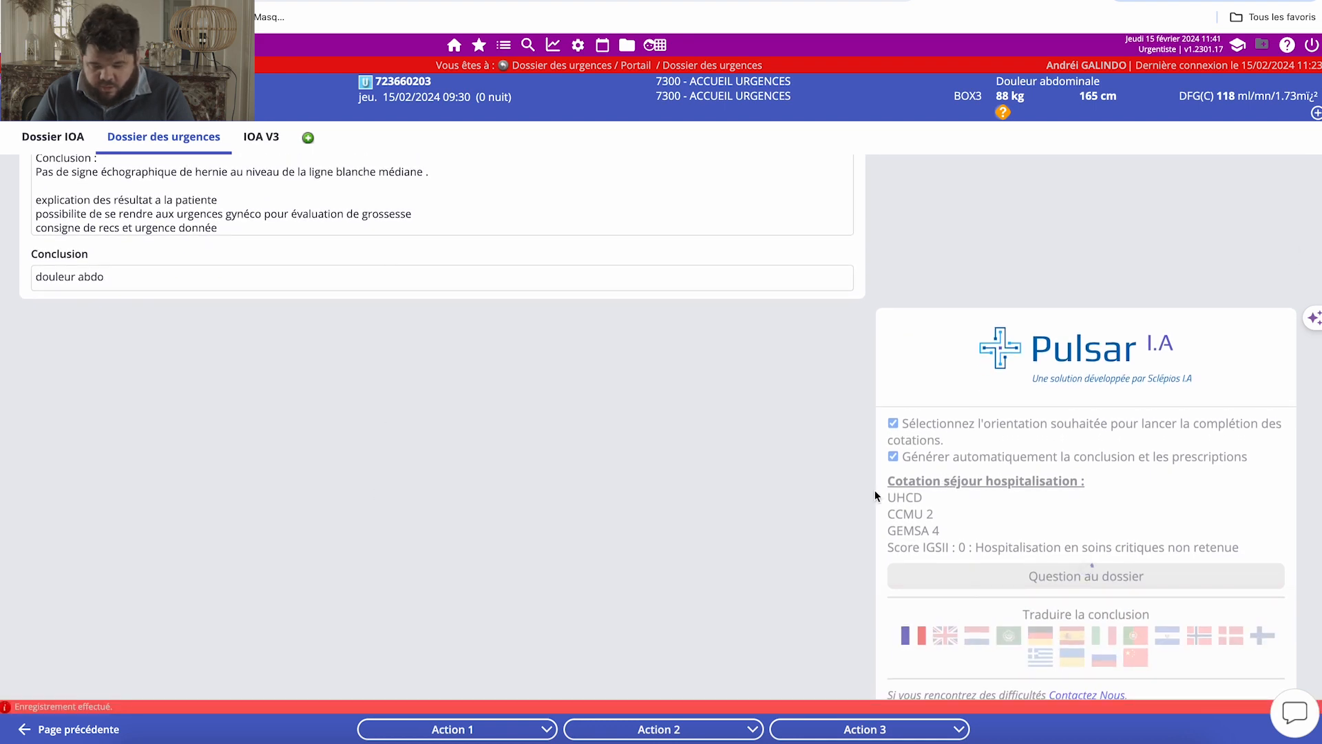
pyautogui.scroll(-6, 402, 494)
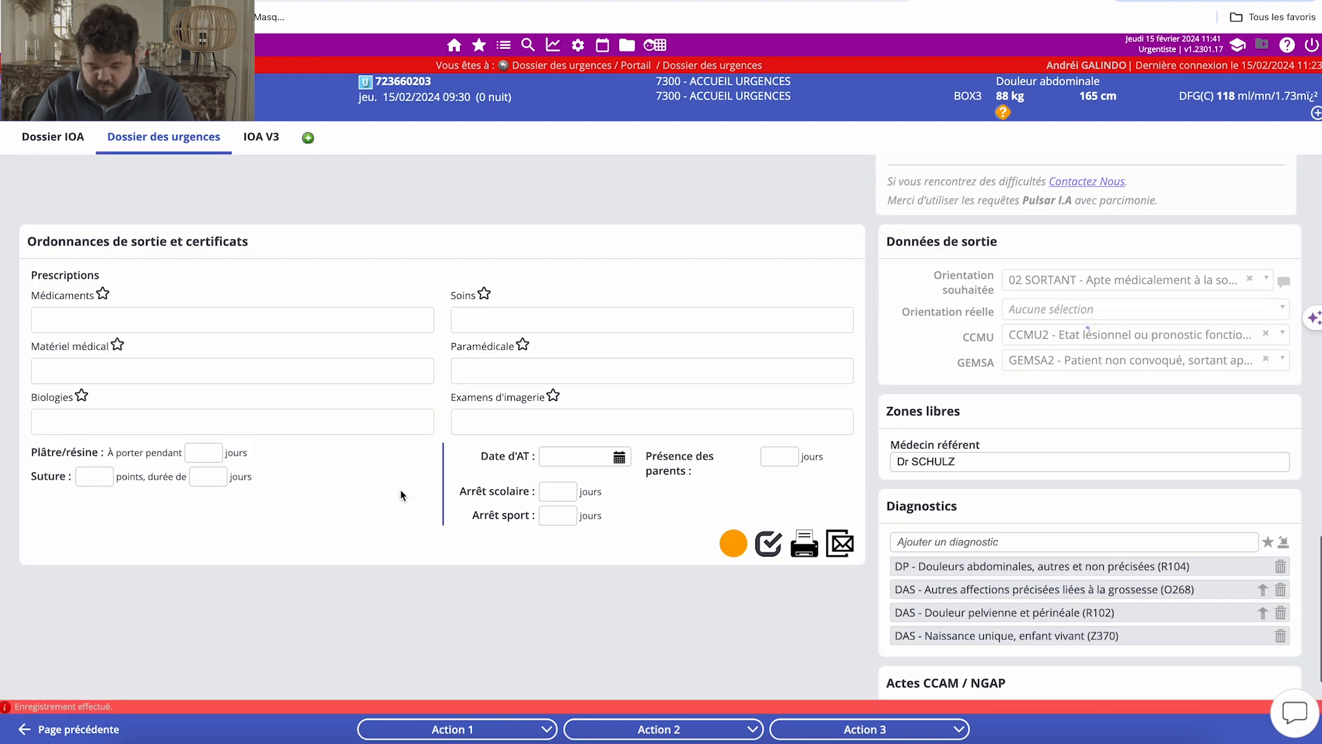
pyautogui.scroll(8, 717, 482)
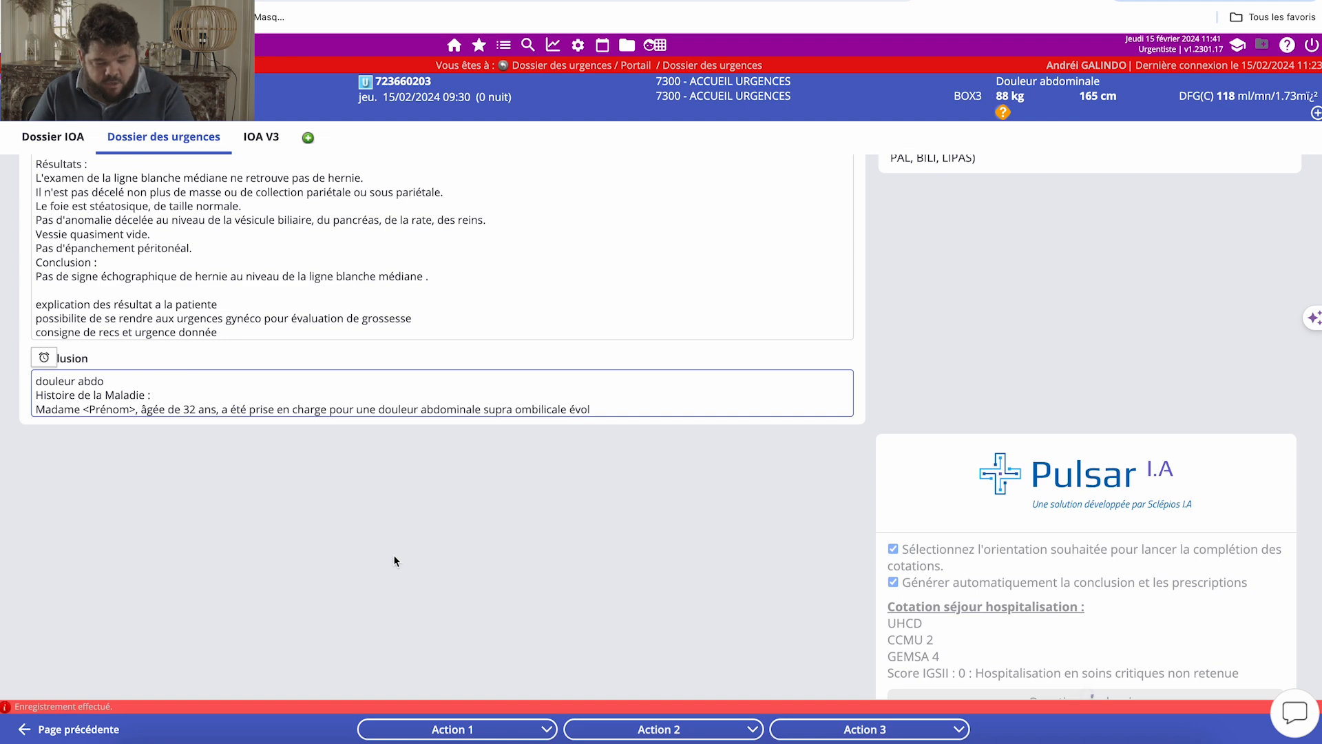
pyautogui.scroll(-2, 394, 555)
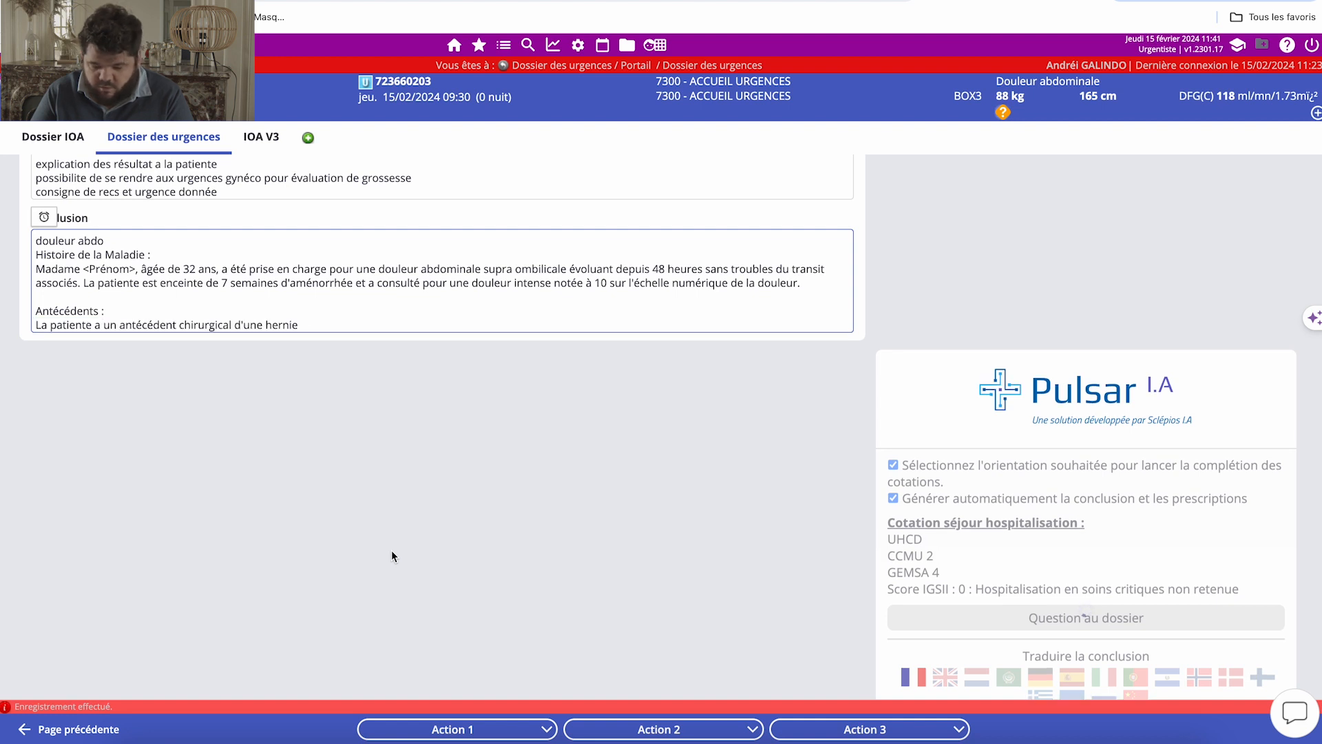
pyautogui.scroll(-1, 392, 551)
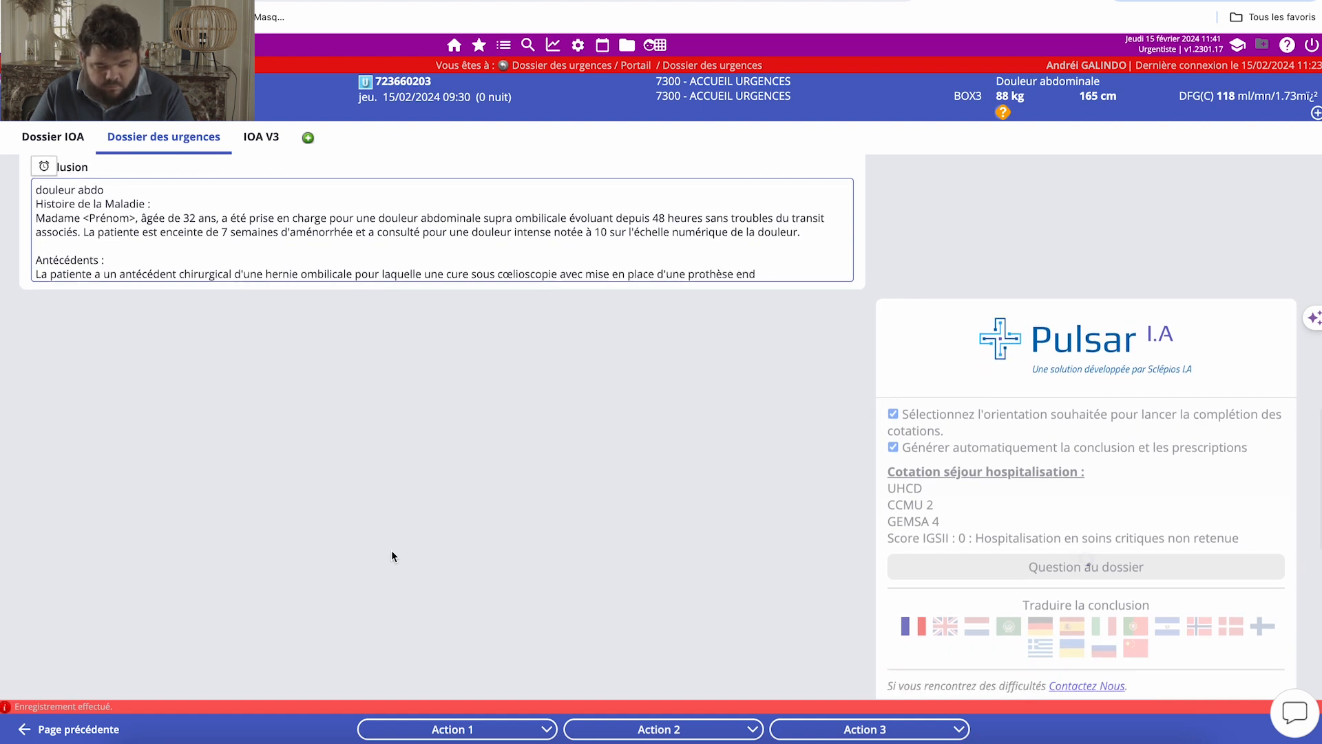
pyautogui.scroll(-6, 392, 556)
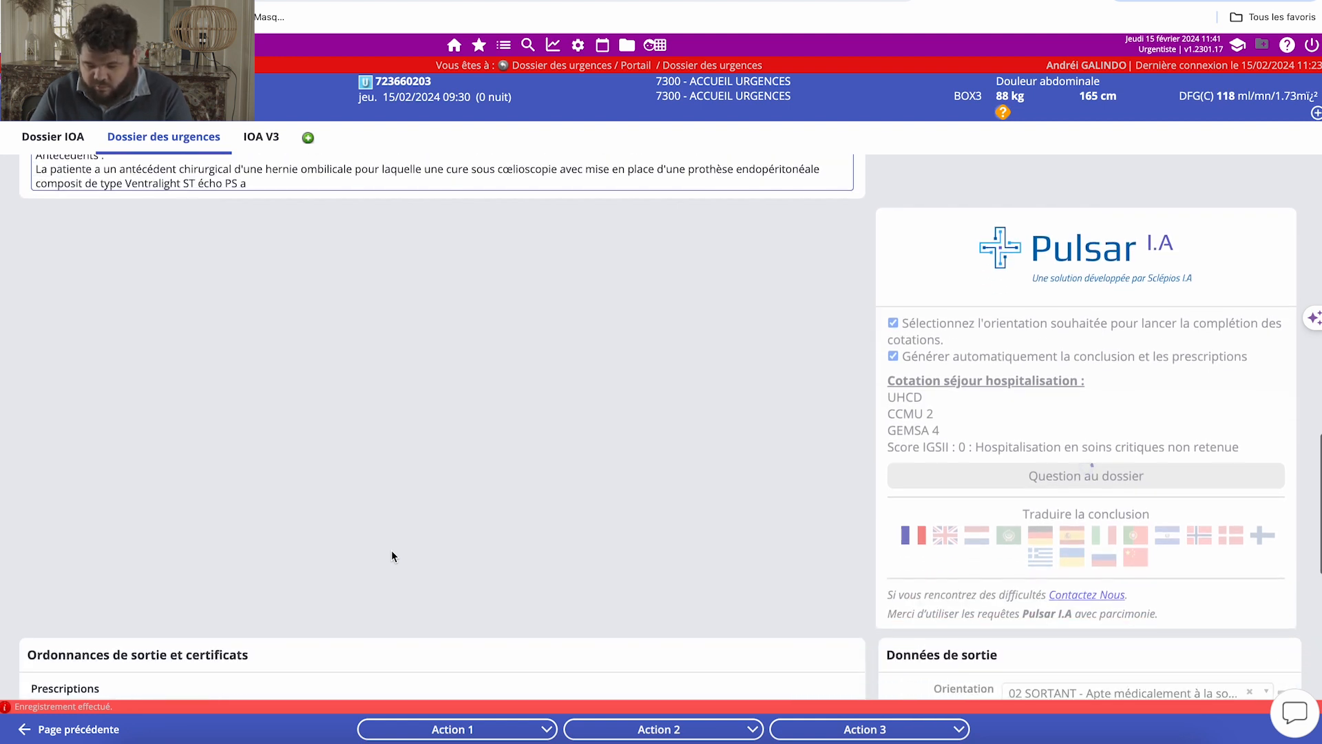
pyautogui.scroll(-1, 391, 556)
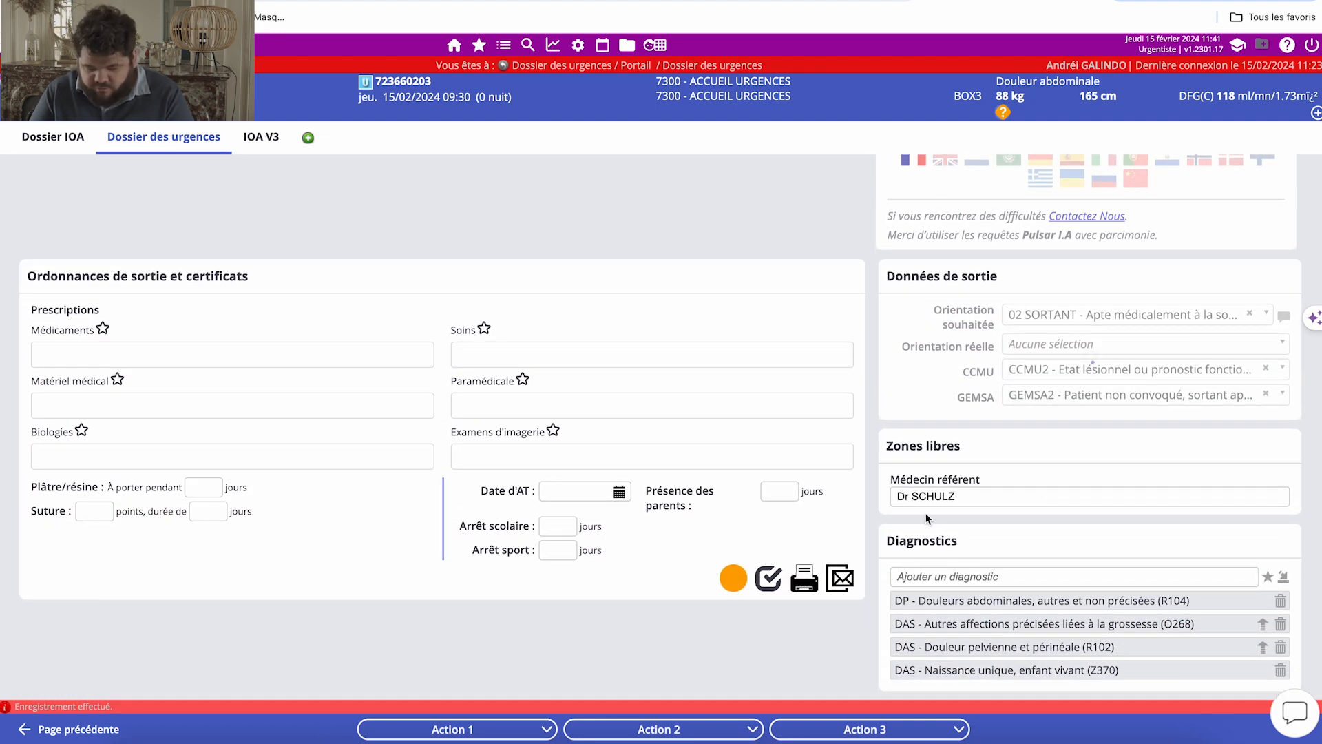
pyautogui.scroll(1, 1050, 499)
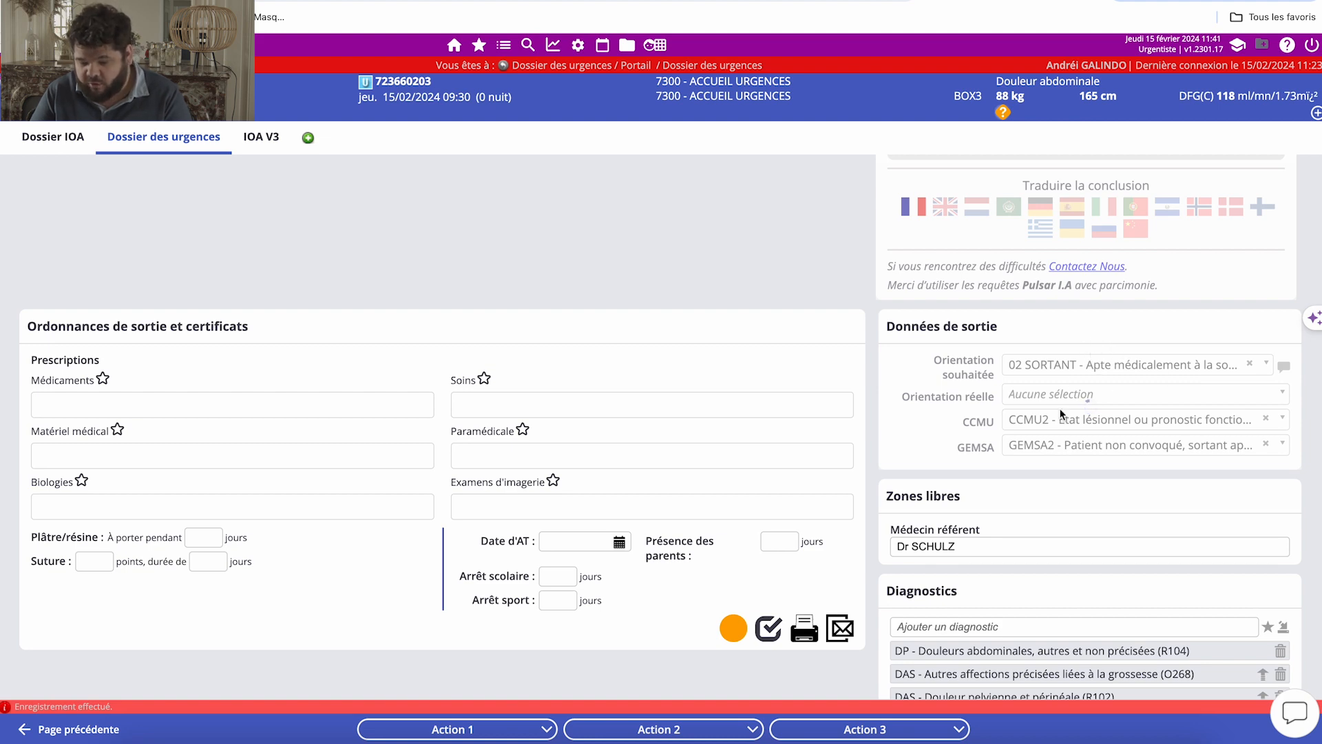
pyautogui.scroll(10, 1082, 325)
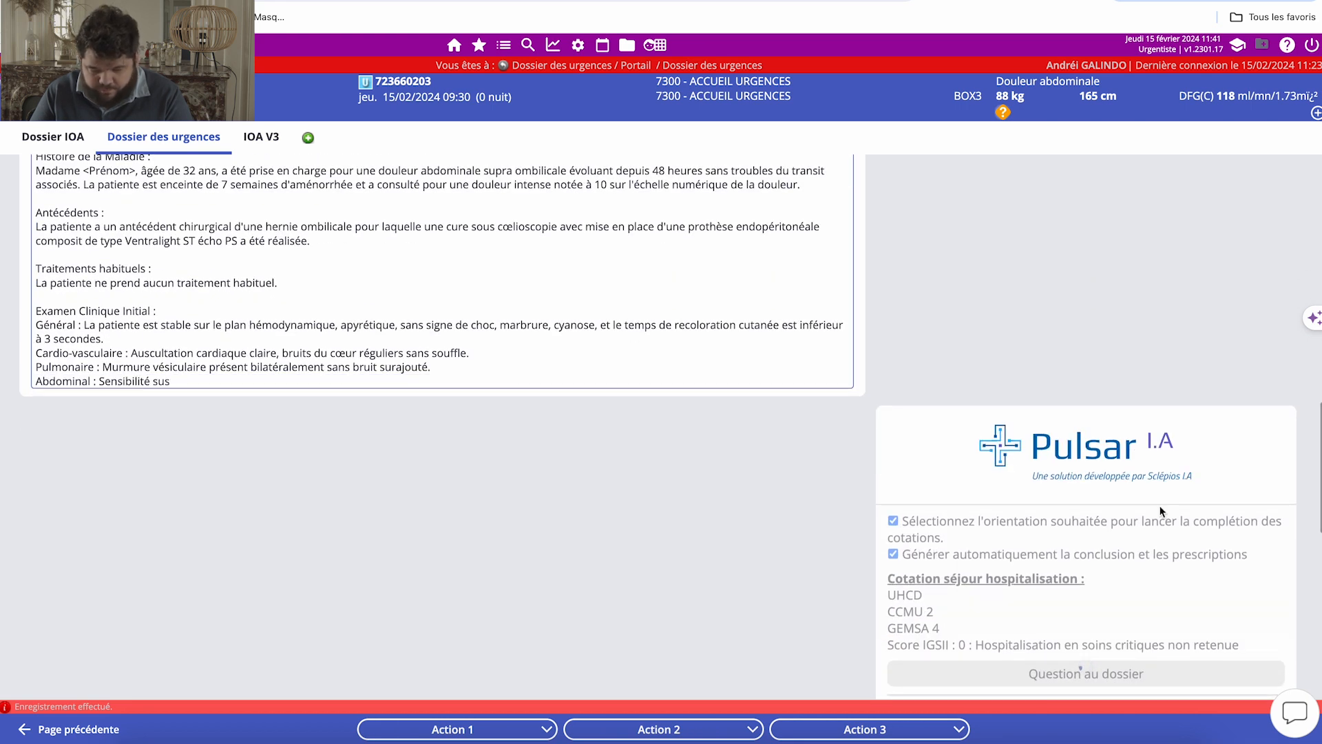
# Ask the Pulsar I.A record assistant "a combien etait l'hémoglobine ?" and close the chat.
pyautogui.click(1295, 714)
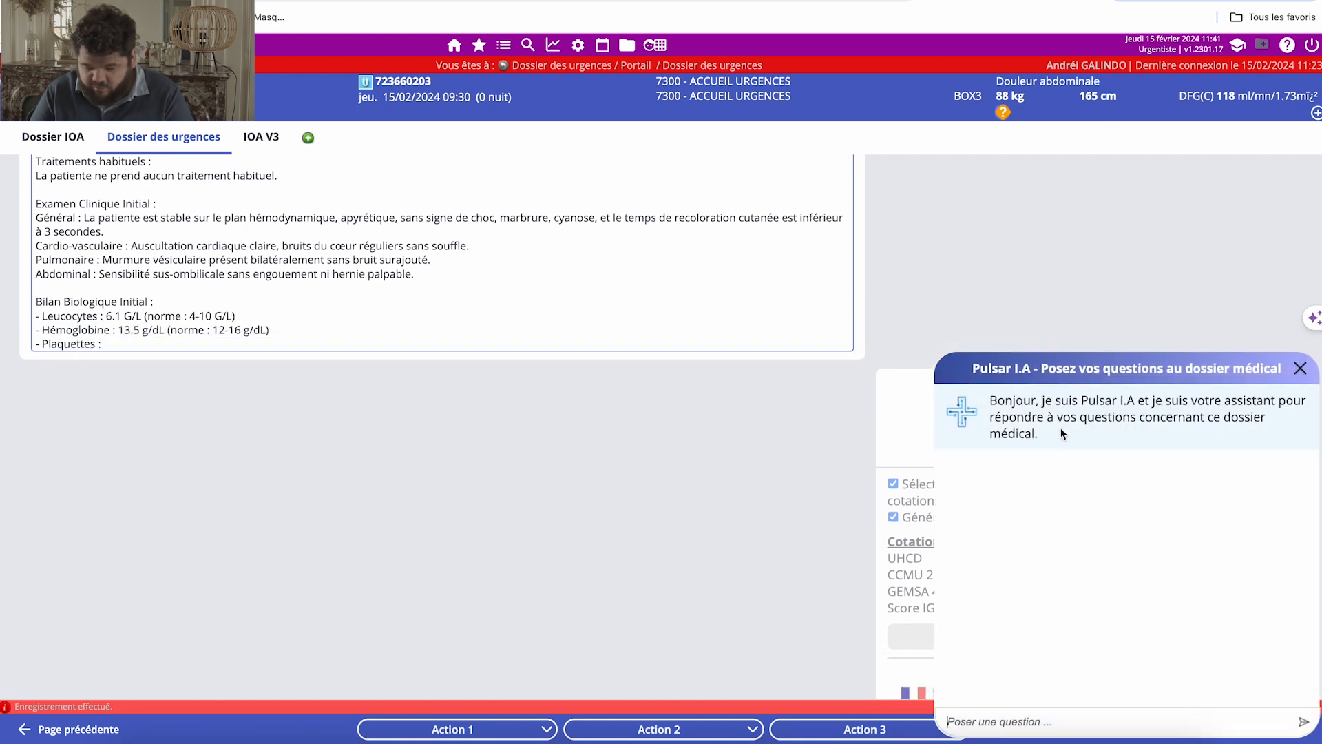
pyautogui.click(1301, 369)
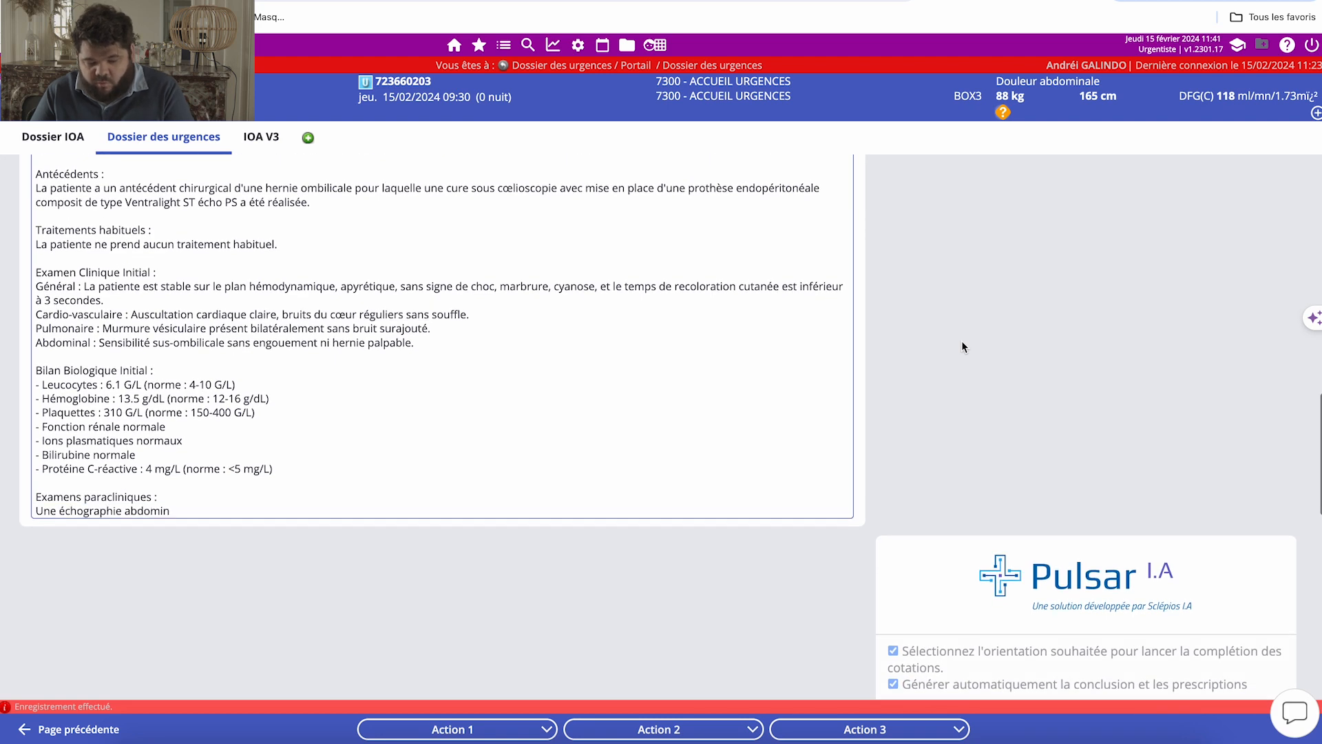
pyautogui.click(1295, 716)
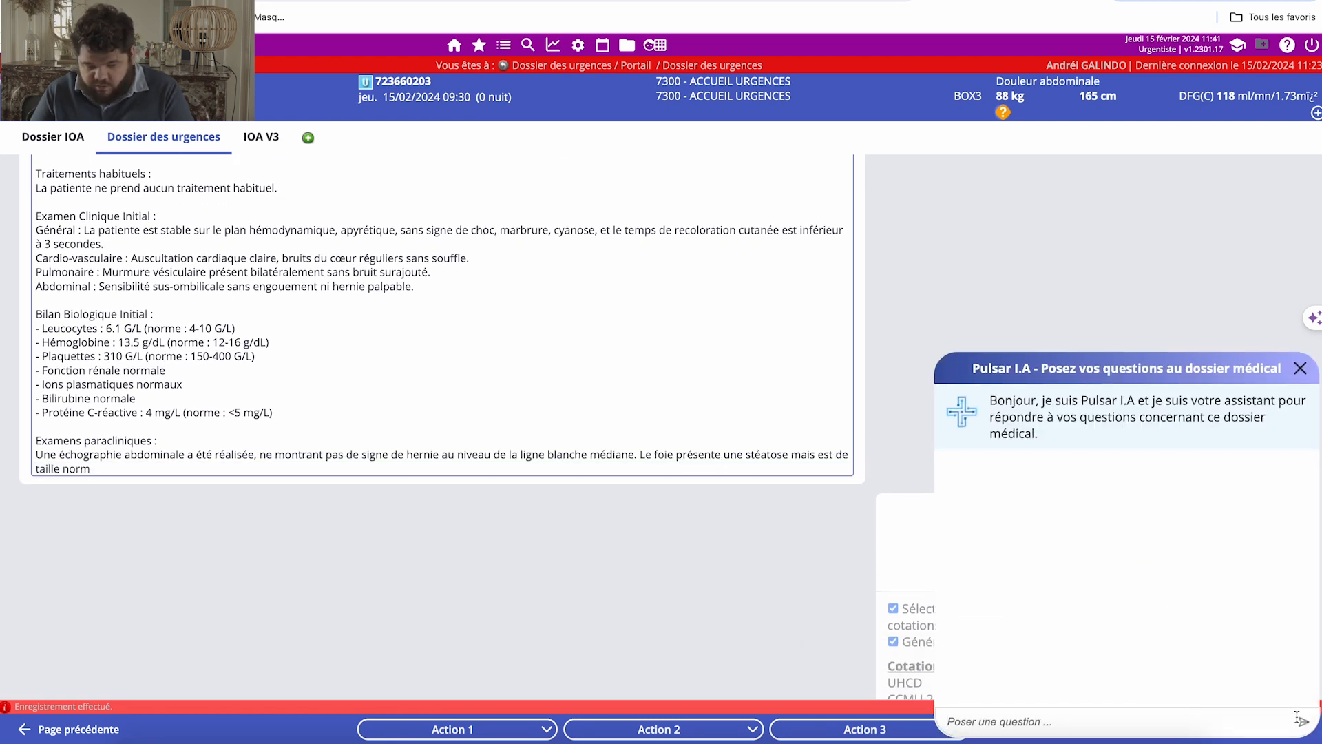
pyautogui.click(1102, 721)
pyautogui.write('a')
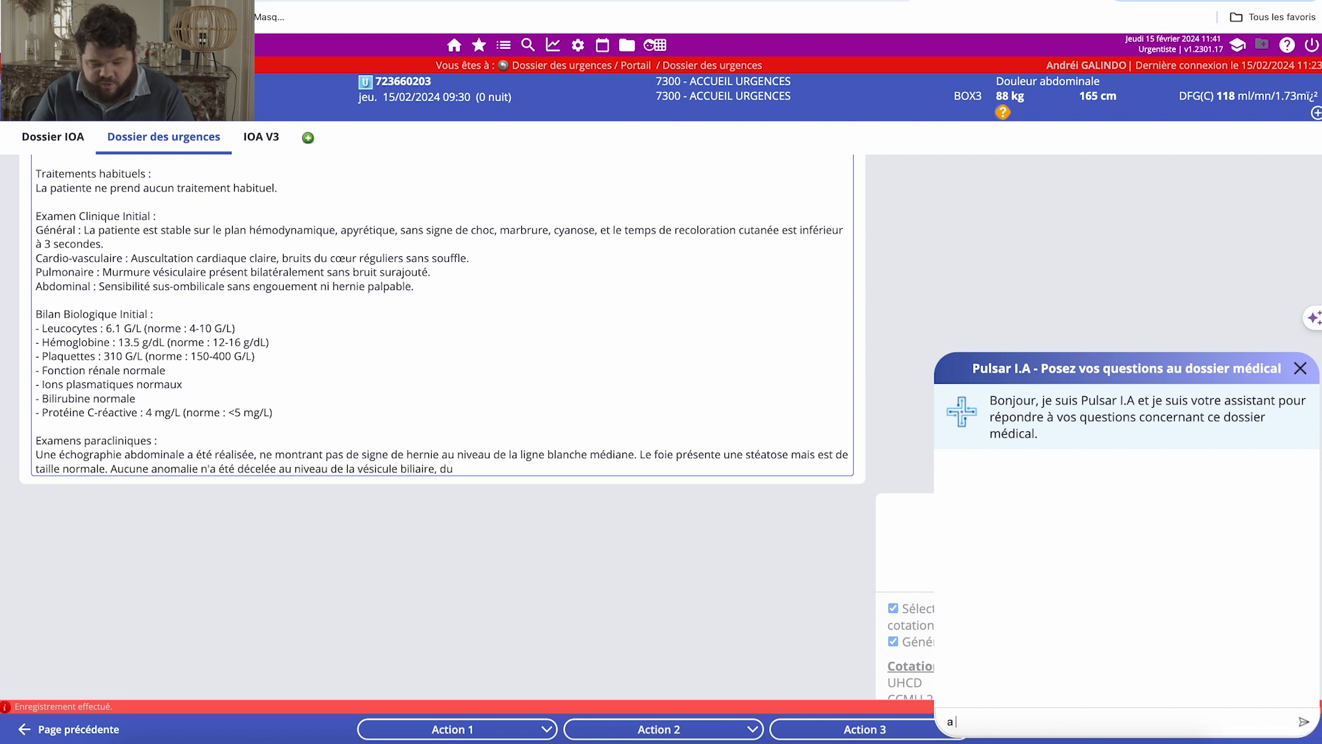
pyautogui.write(' combien ')
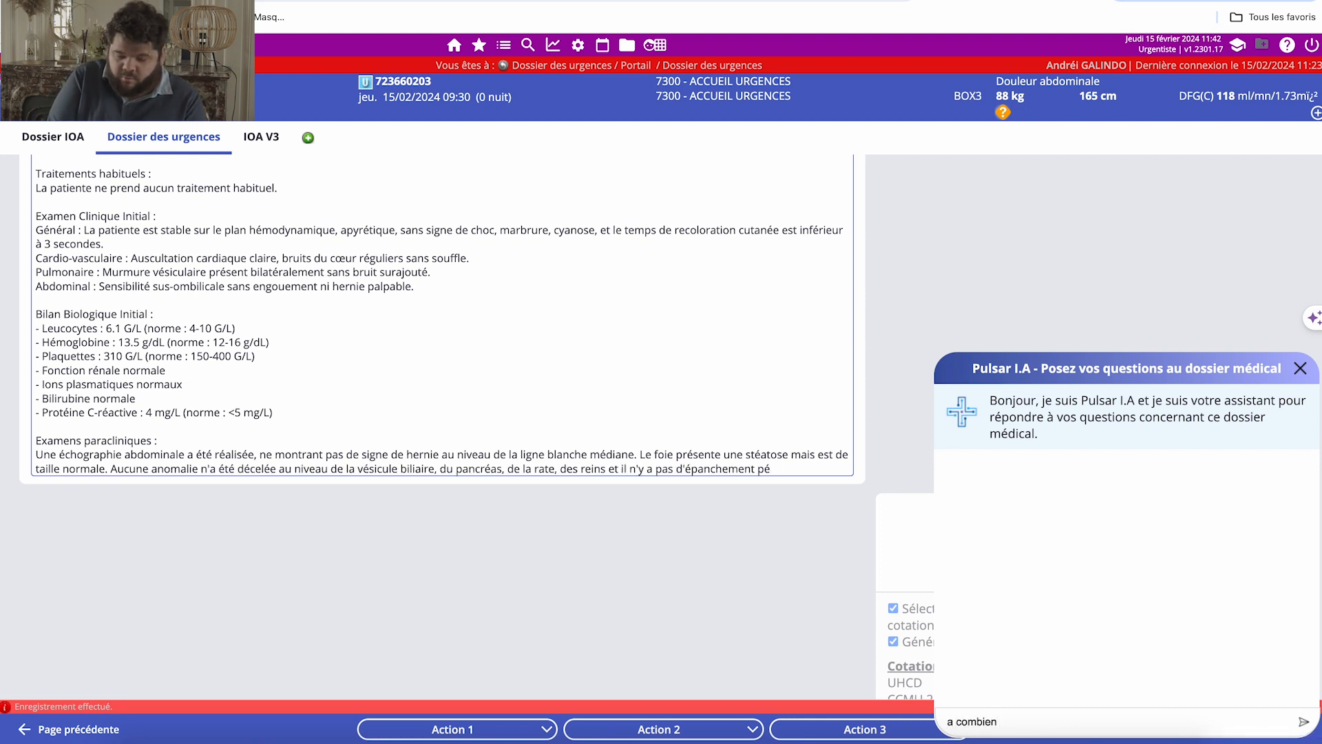
pyautogui.write("etait l'hémobi")
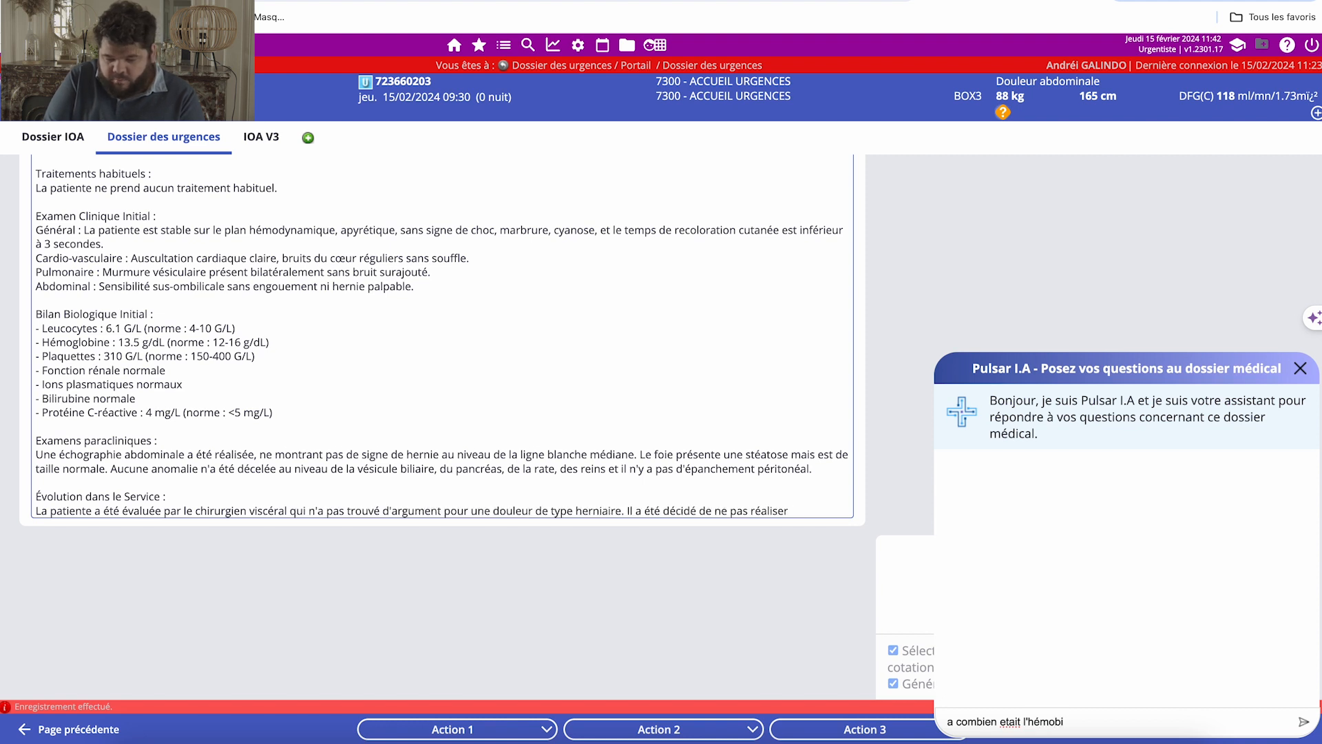
pyautogui.press('BackSpace')
pyautogui.press('BackSpace')
pyautogui.write('globine')
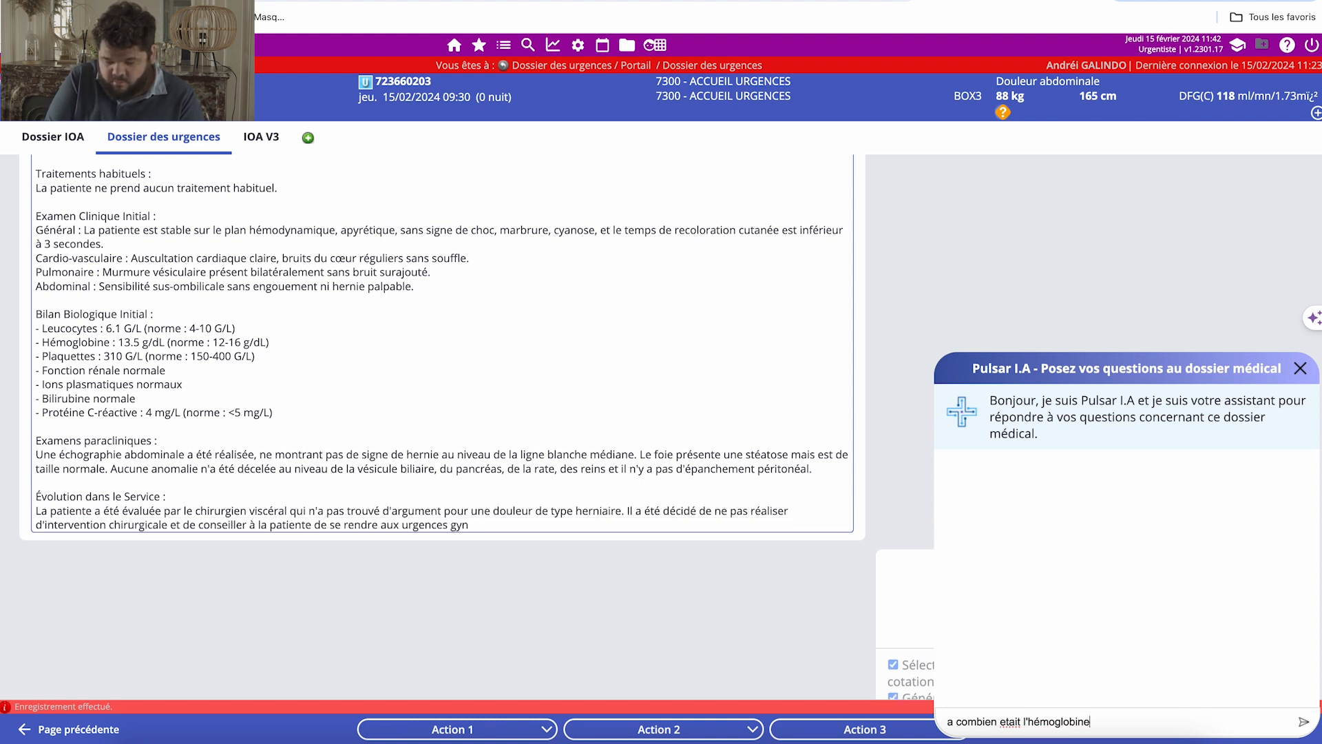
pyautogui.write(' ?')
pyautogui.press('Return')
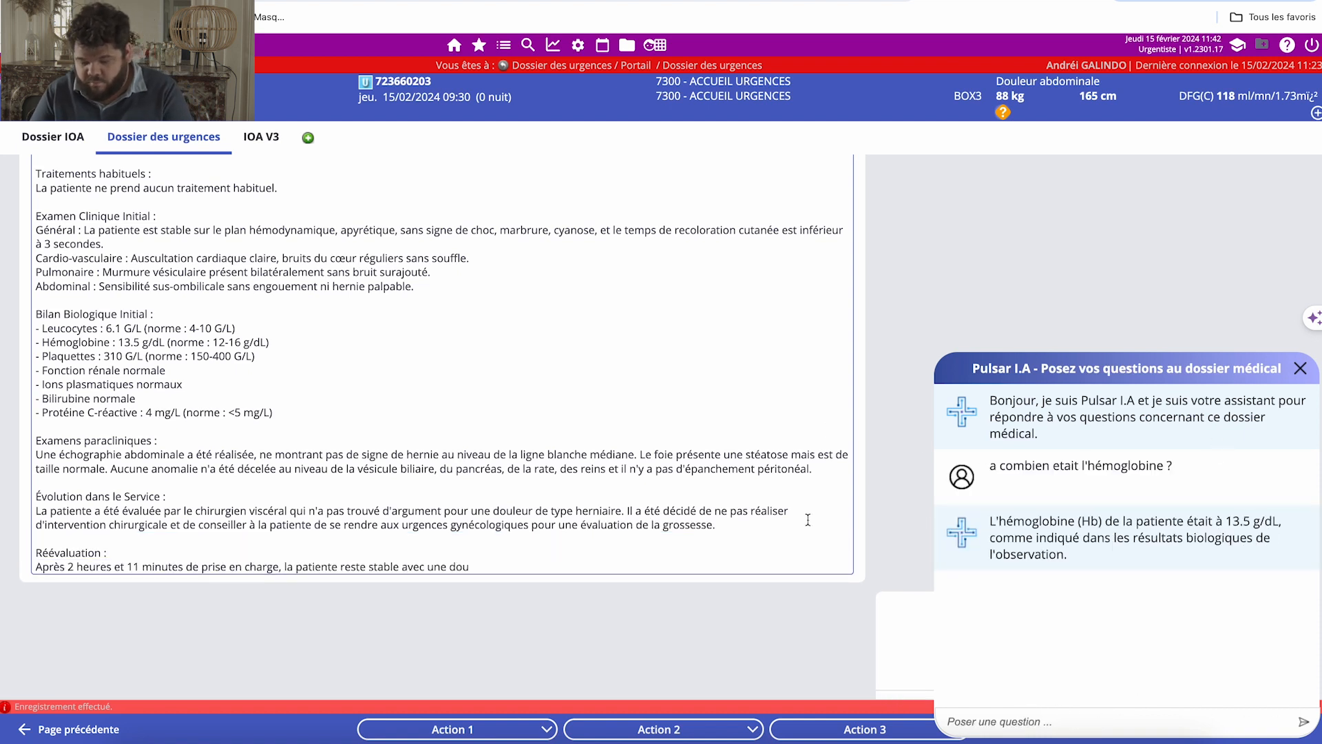
pyautogui.click(1301, 369)
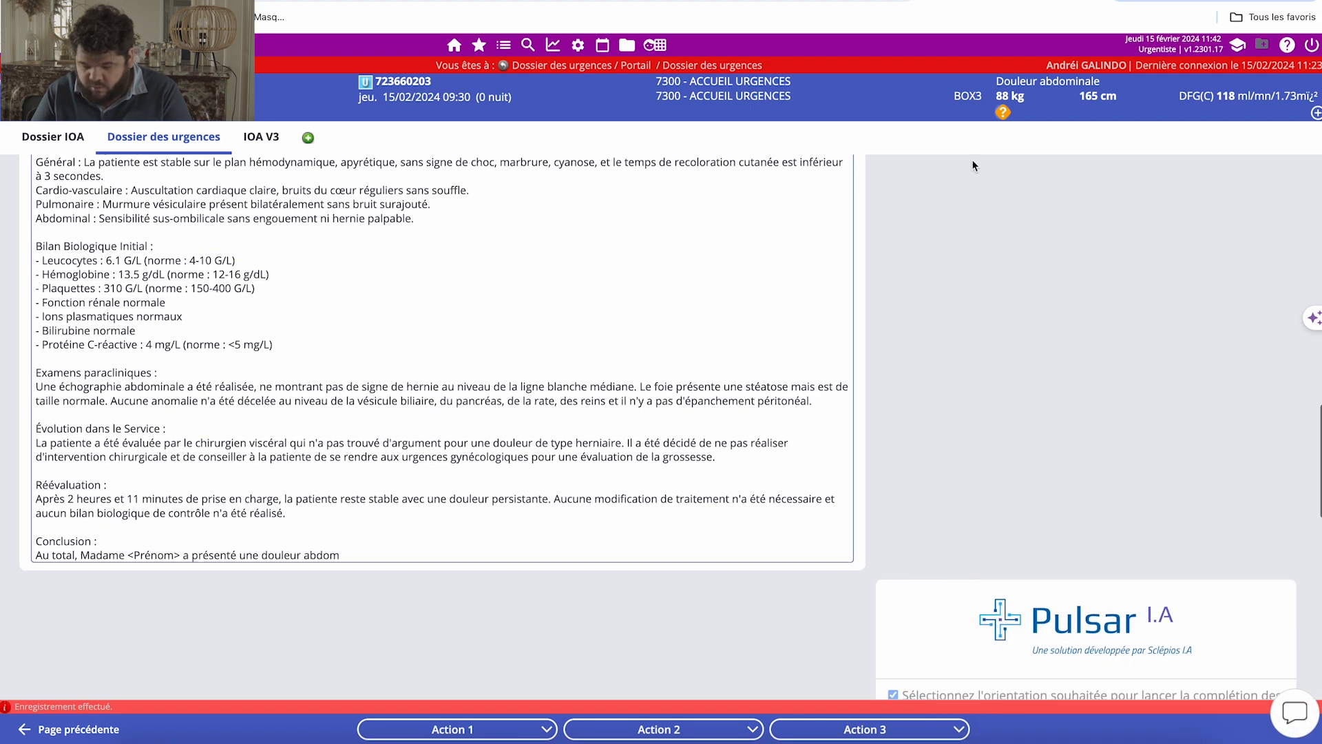
# View the Pulsar I.A contact form and cancel it without sending anything.
pyautogui.click(970, 1)
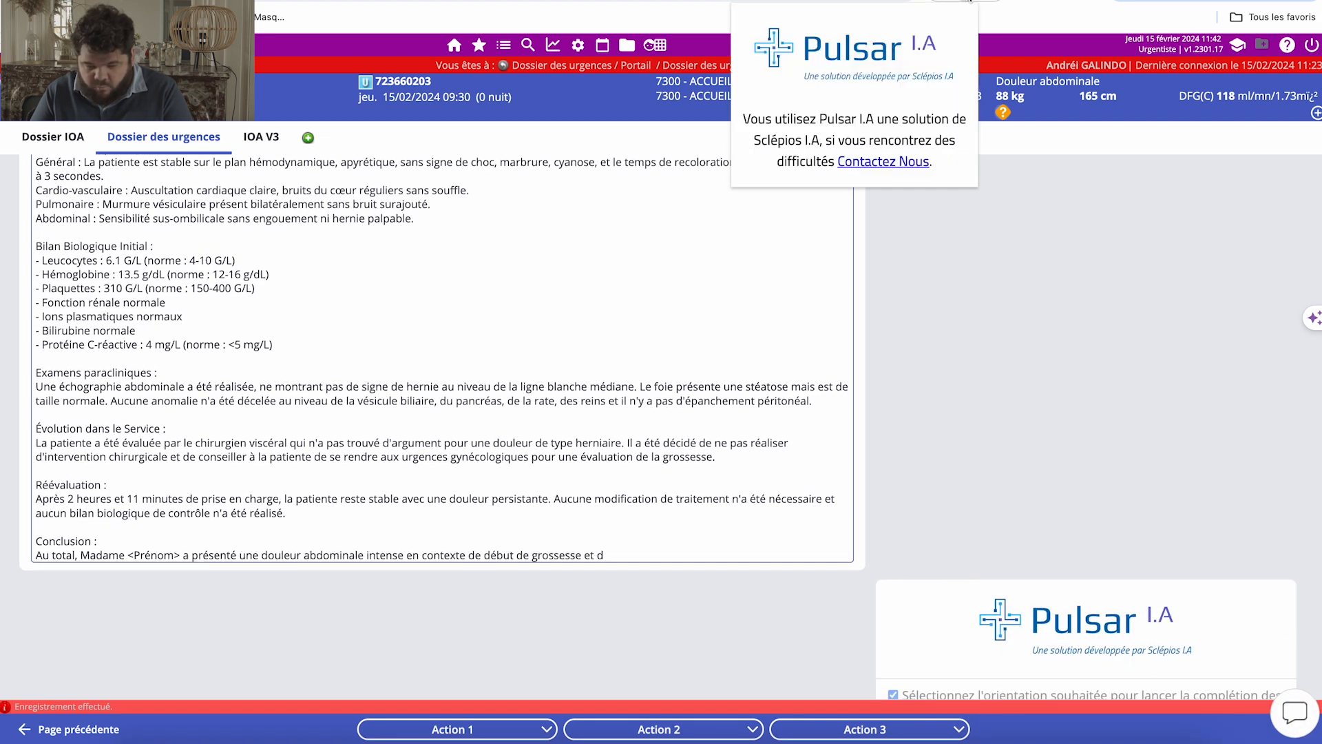
pyautogui.click(903, 163)
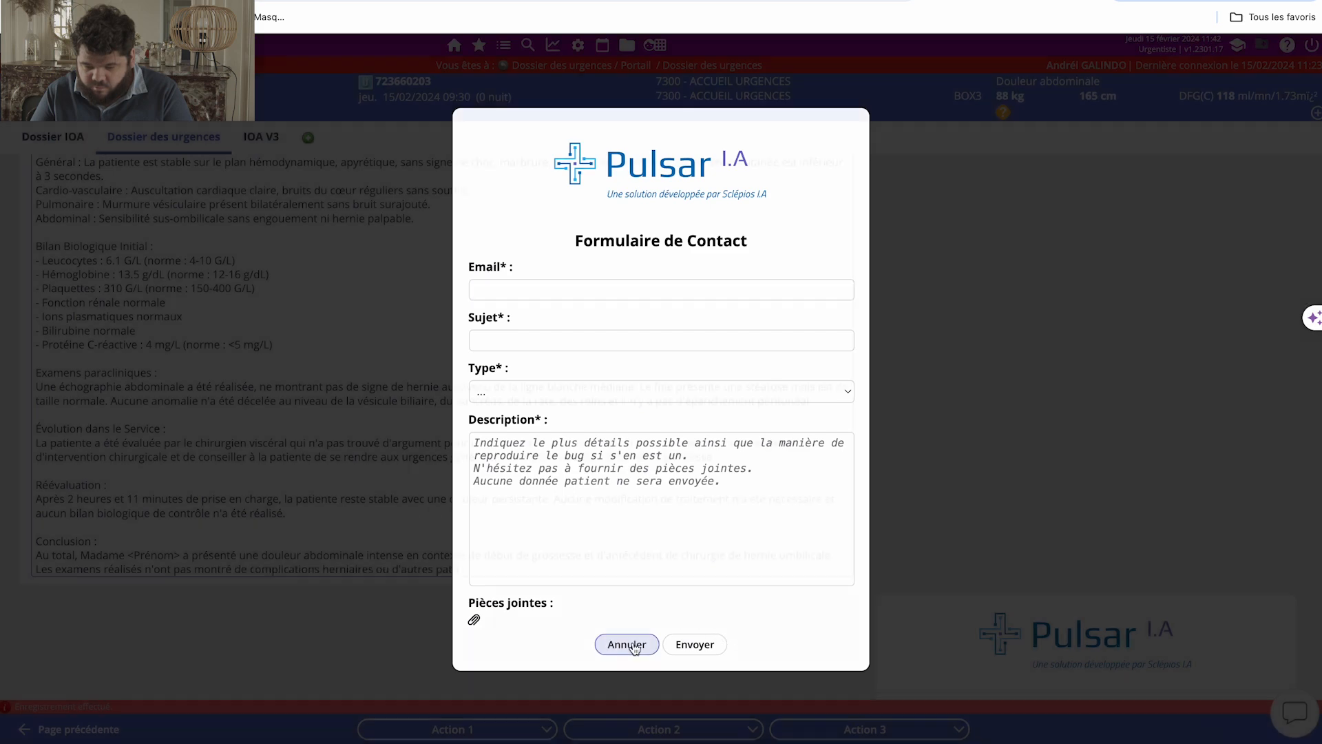
pyautogui.click(627, 644)
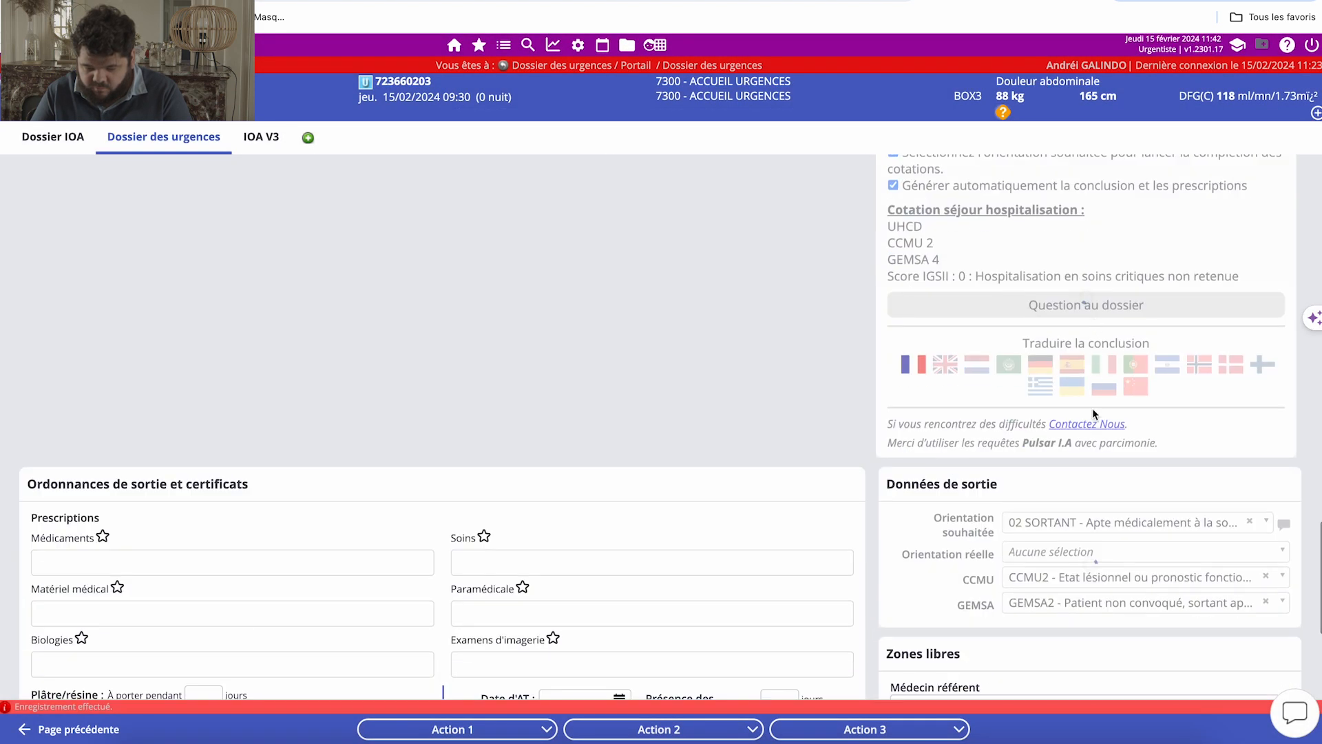
# Review the generated conclusion through its closing section and the generated discharge prescription for medications.
pyautogui.scroll(5, 801, 498)
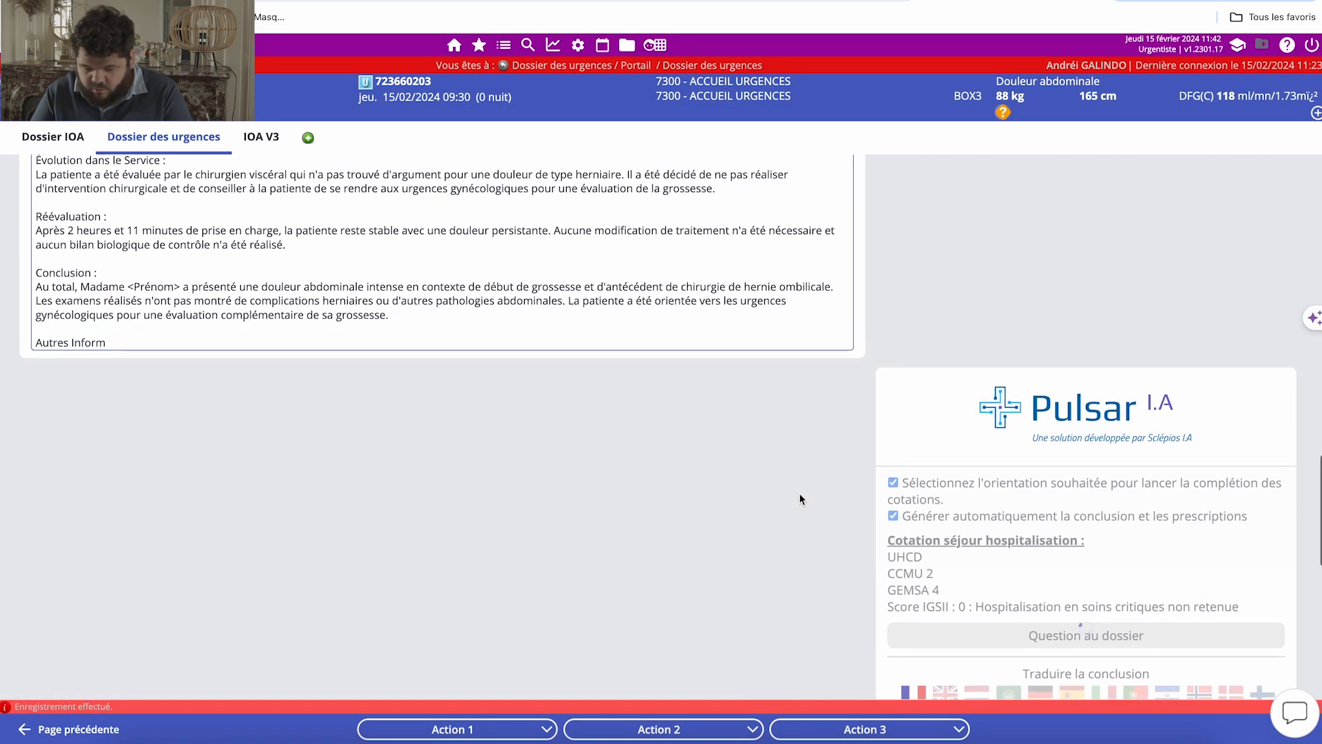
pyautogui.scroll(1, 801, 499)
pyautogui.scroll(3, 799, 493)
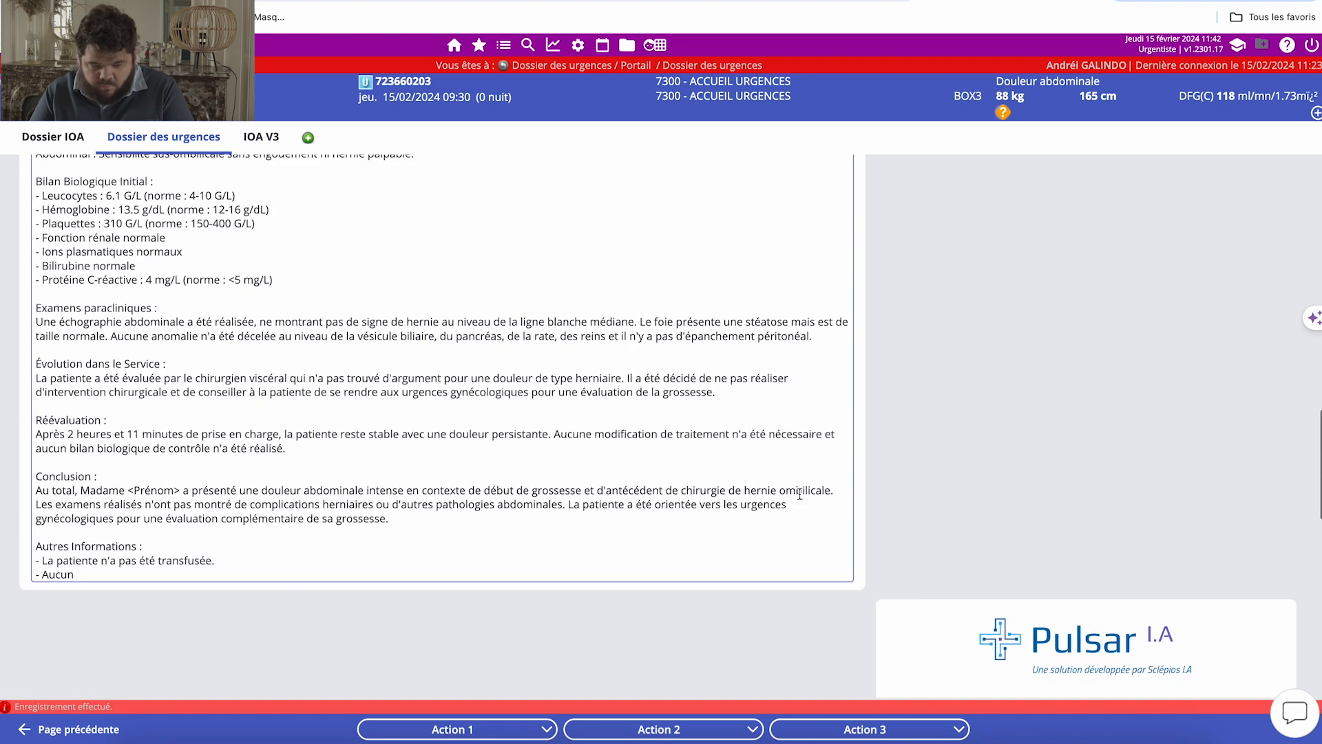
pyautogui.scroll(-3, 800, 494)
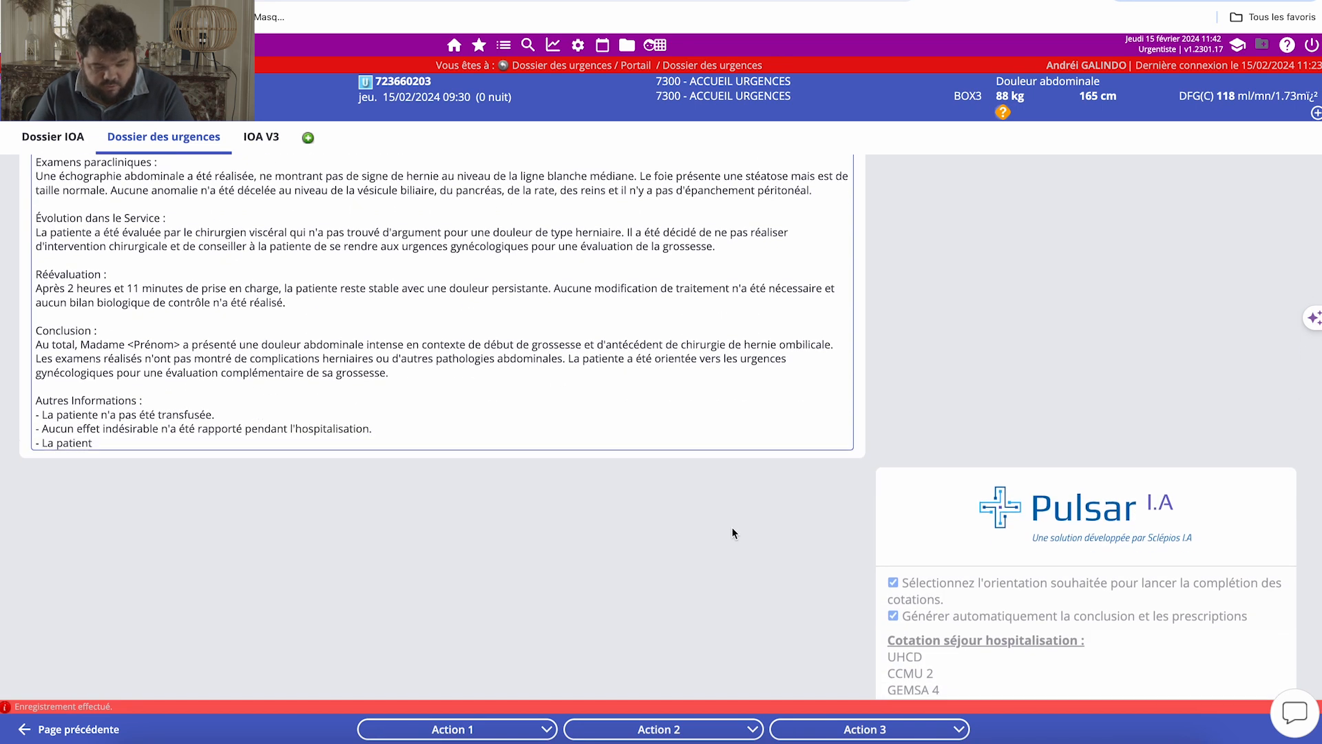
pyautogui.scroll(-2, 733, 532)
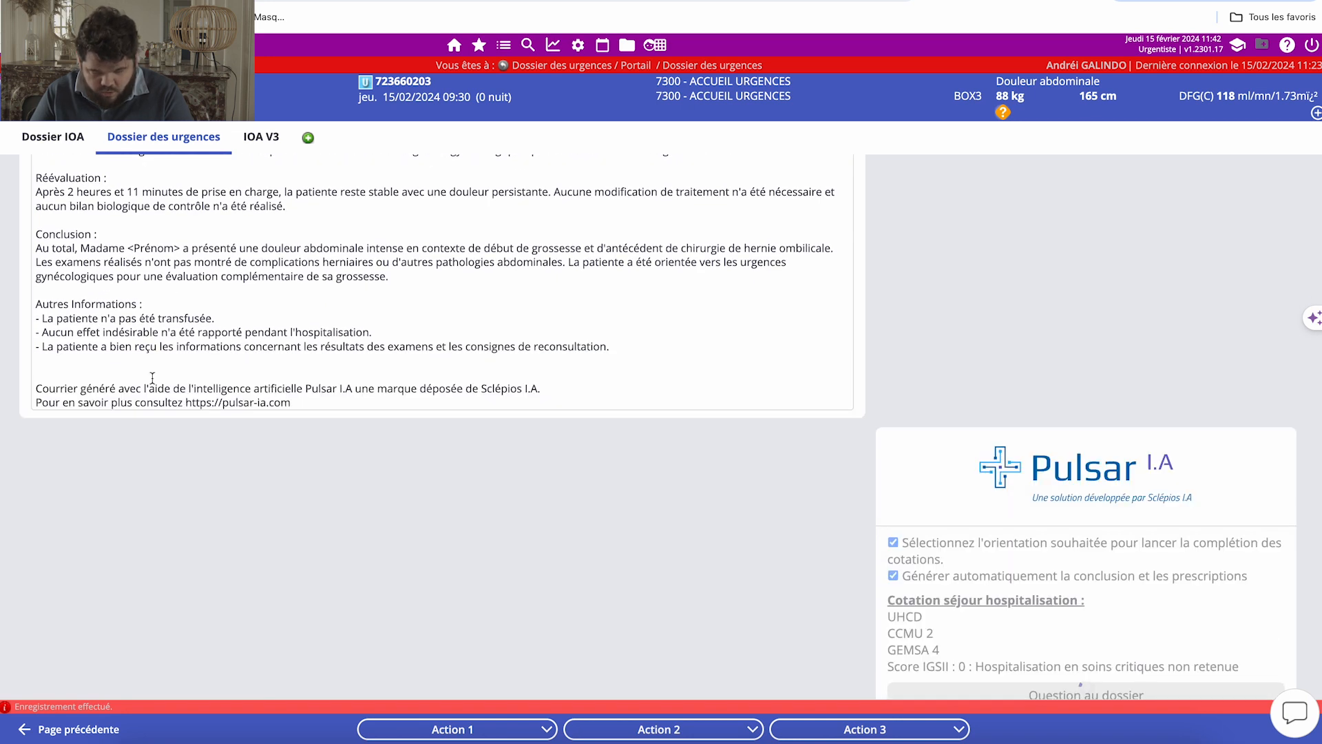
pyautogui.scroll(-3, 228, 338)
pyautogui.scroll(-3, 226, 335)
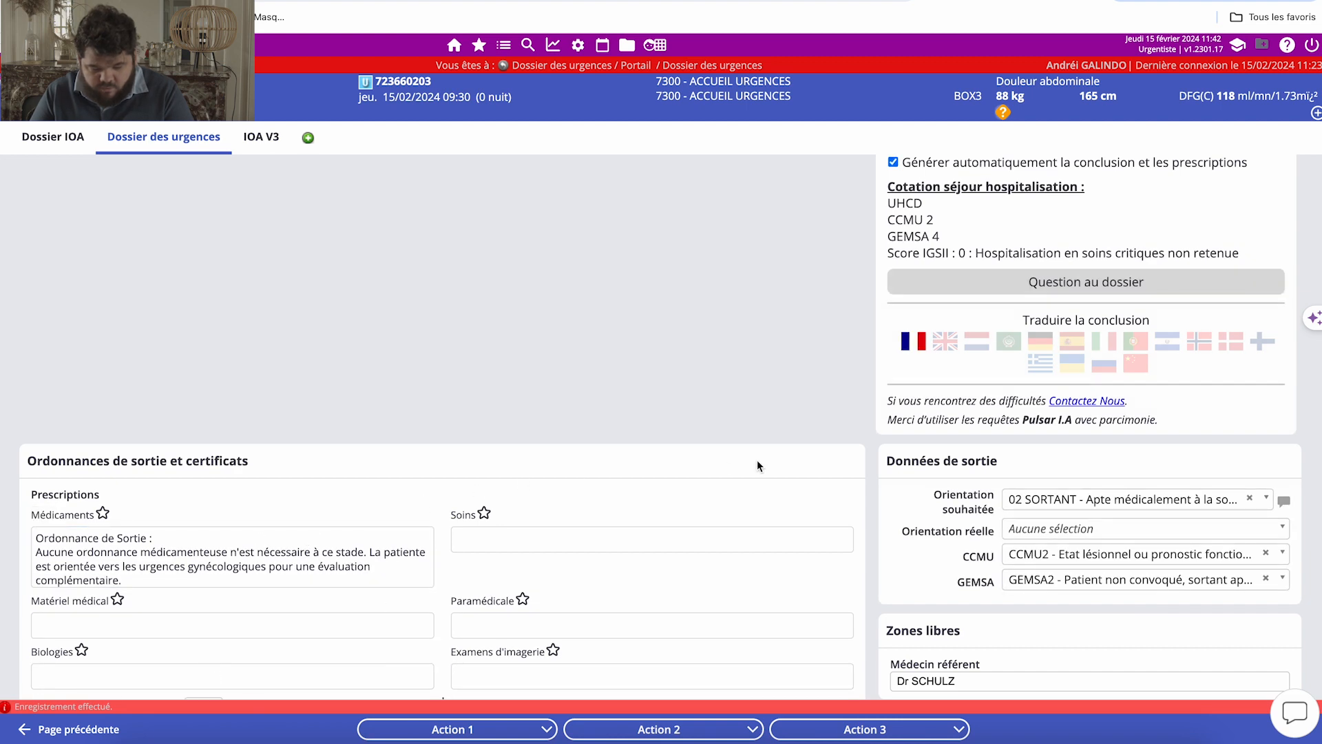
pyautogui.scroll(-1, 758, 460)
# Translate the generated conclusion into English and view the translated text.
pyautogui.scroll(2, 842, 413)
pyautogui.scroll(2, 841, 412)
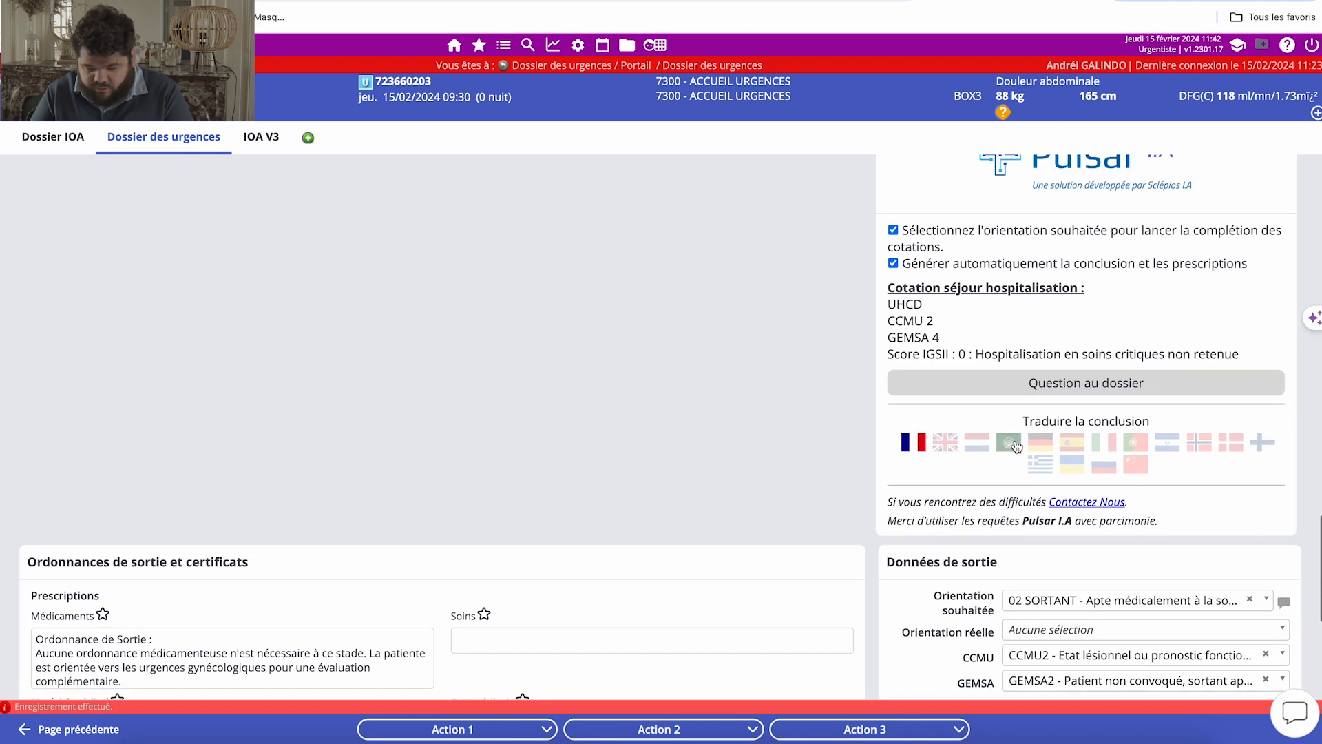
pyautogui.click(945, 502)
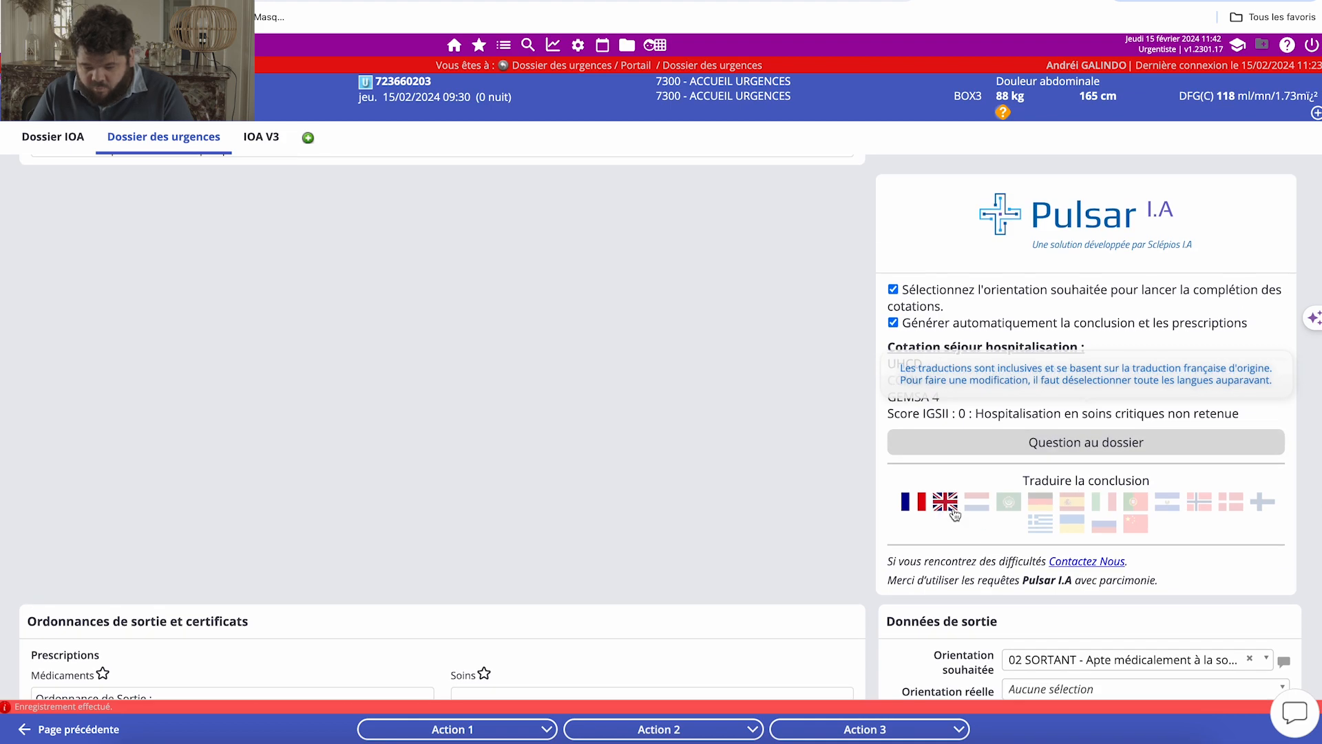
pyautogui.scroll(-12, 697, 428)
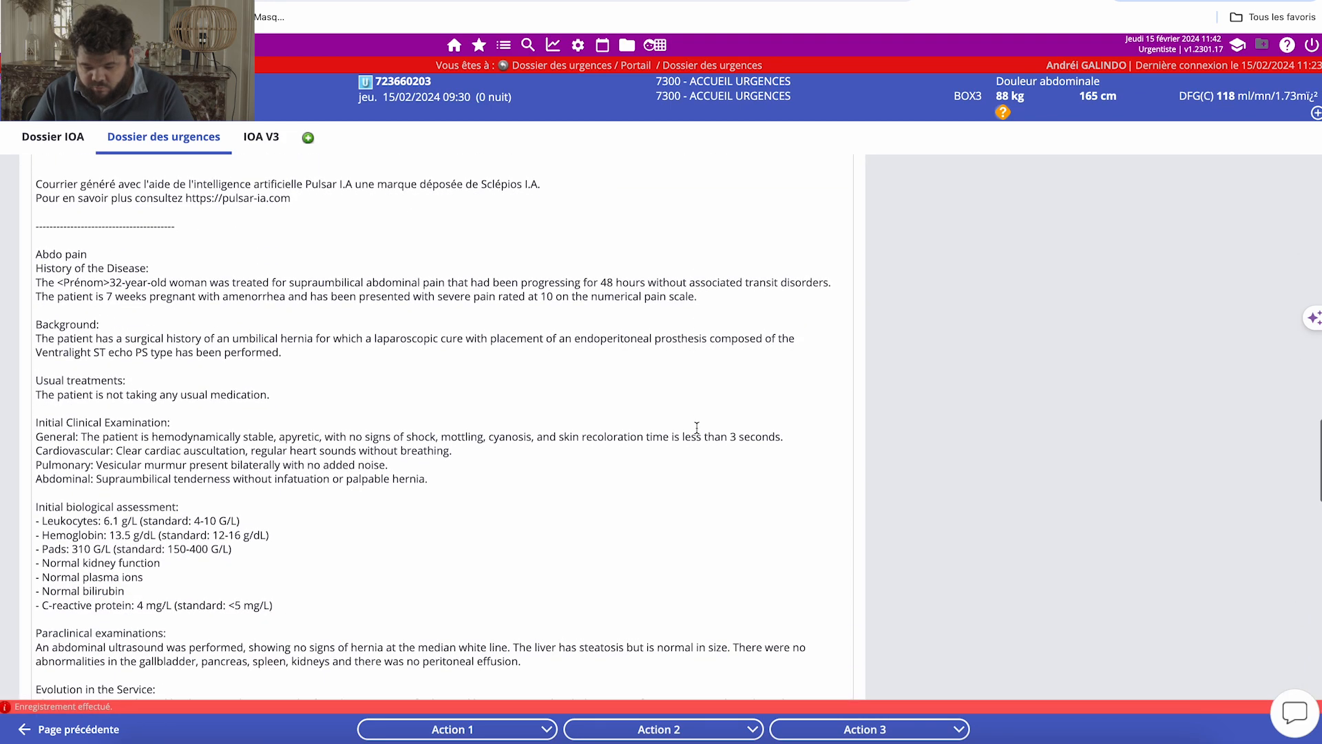
# Translate the generated conclusion into Arabic and view the translated text.
pyautogui.scroll(-4, 697, 428)
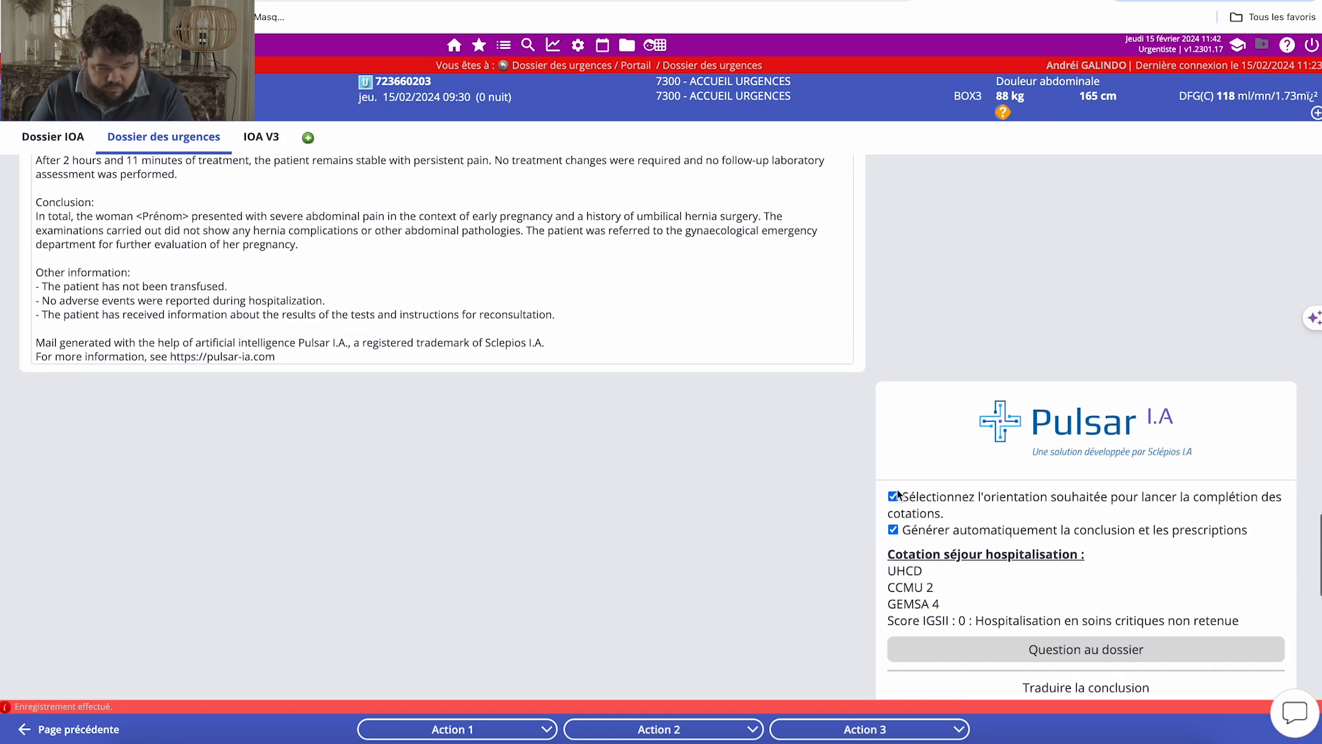
pyautogui.click(1009, 507)
pyautogui.scroll(-5, 666, 487)
pyautogui.scroll(-4, 666, 487)
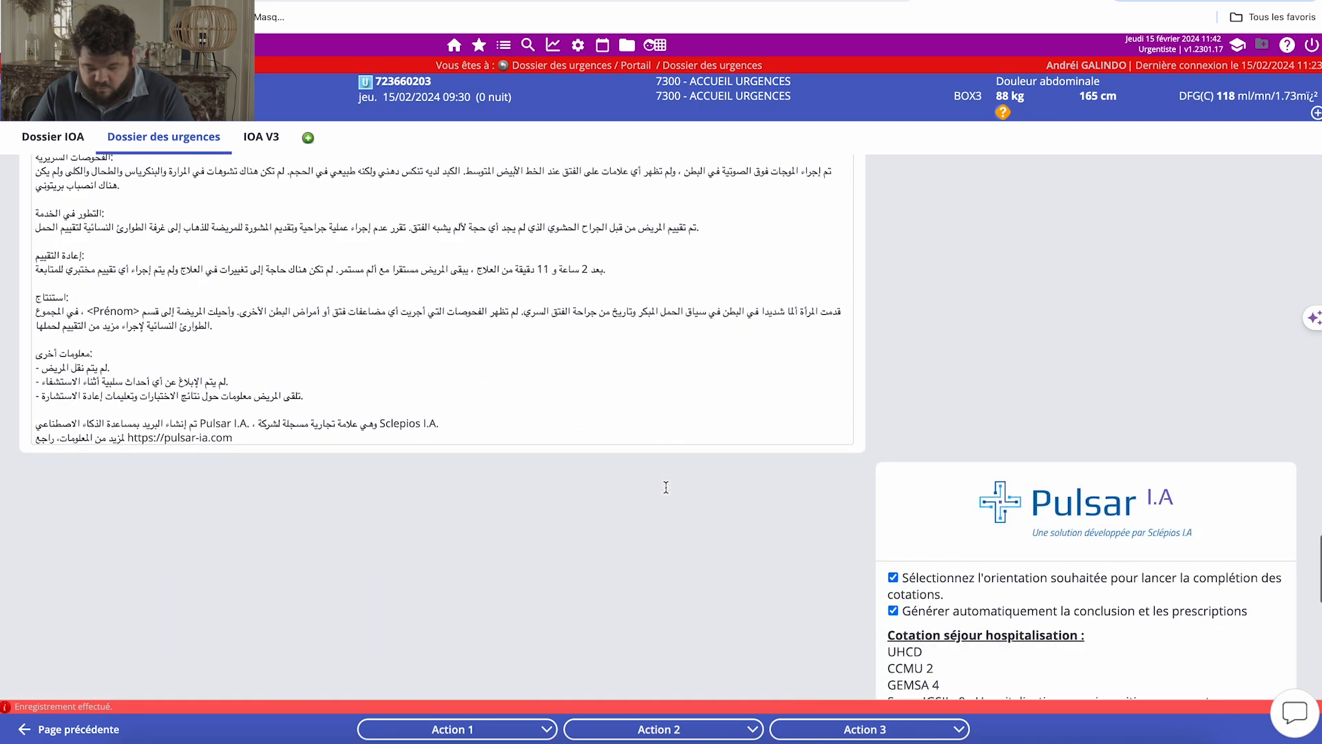
pyautogui.scroll(5, 665, 490)
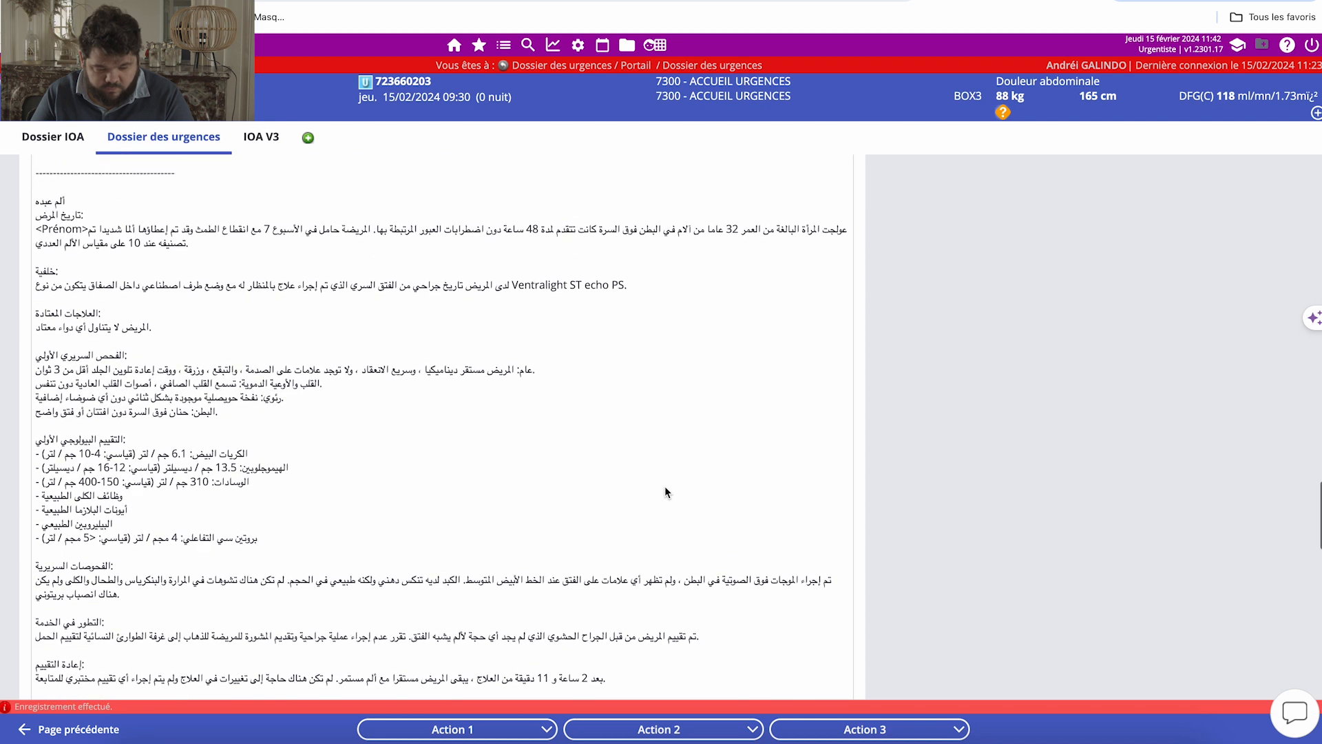
pyautogui.scroll(-3, 665, 487)
pyautogui.scroll(-1, 665, 487)
# Clear the entire text of the Conclusion field, including the translations.
pyautogui.click(465, 489)
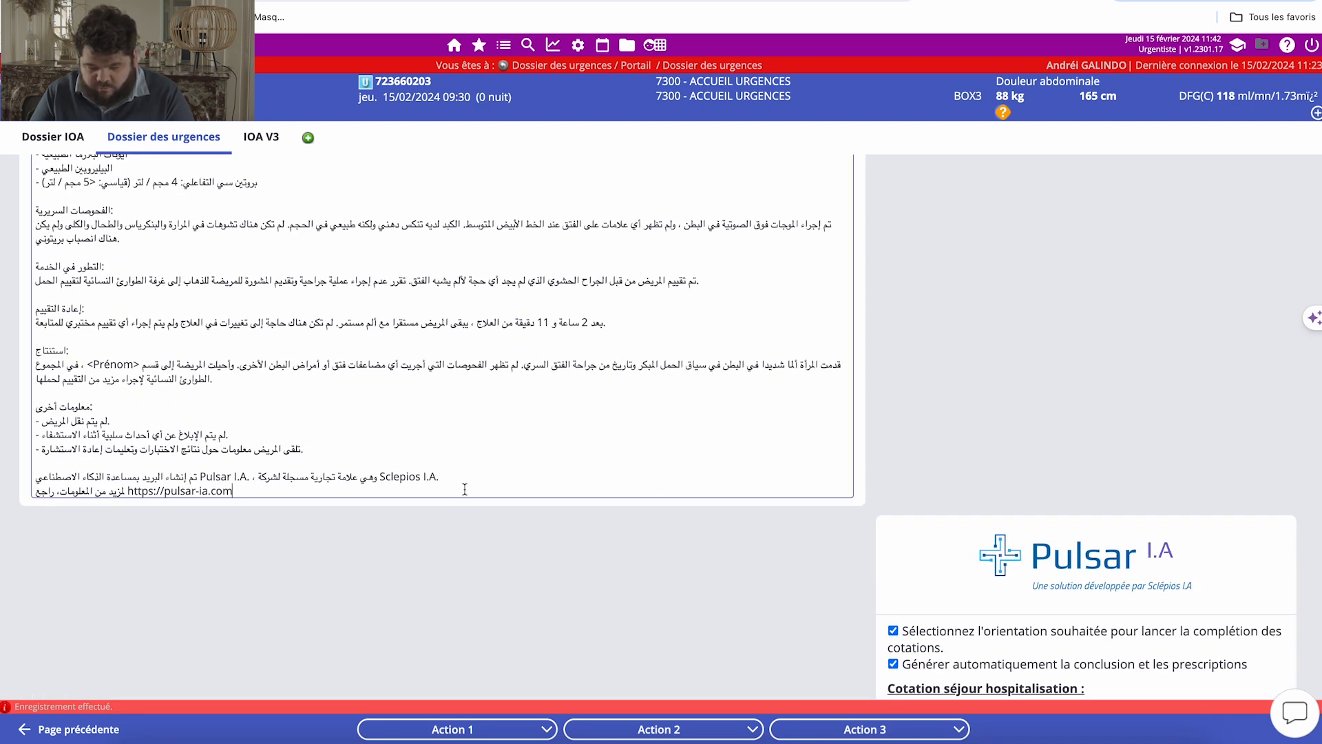
pyautogui.hotkey('ctrl', 'a')
pyautogui.hotkey('ctrl', 'c')
# Clear the generated discharge prescription from the Médicaments field.
pyautogui.scroll(-5, 213, 499)
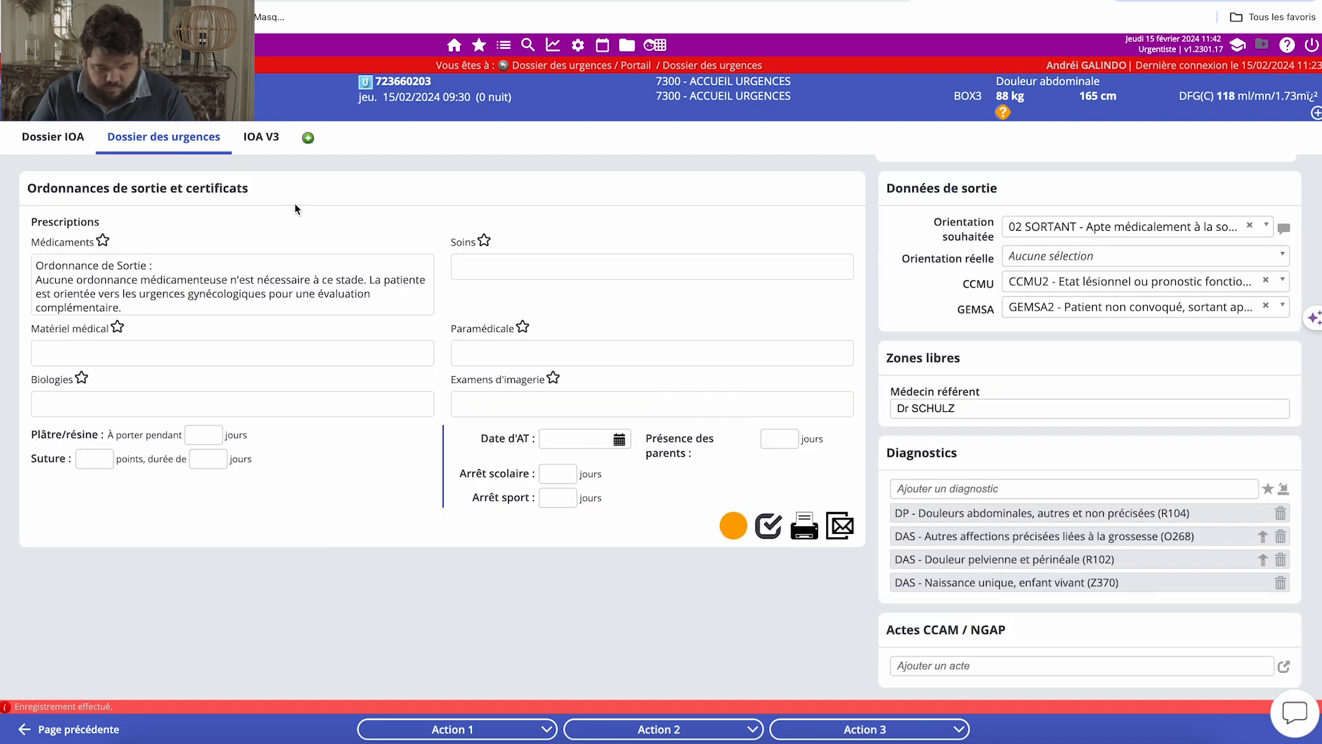
pyautogui.click(293, 279)
pyautogui.hotkey('ctrl', 'a')
pyautogui.press('Delete')
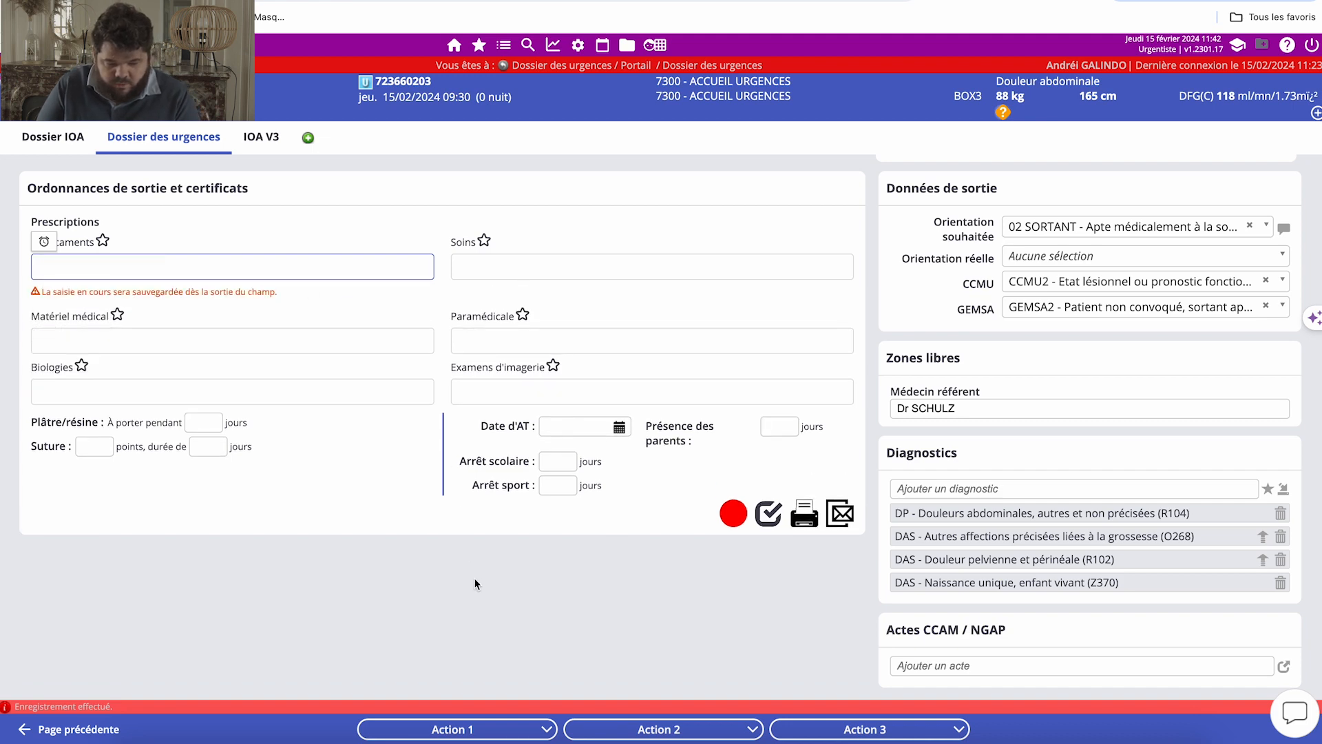
pyautogui.click(470, 568)
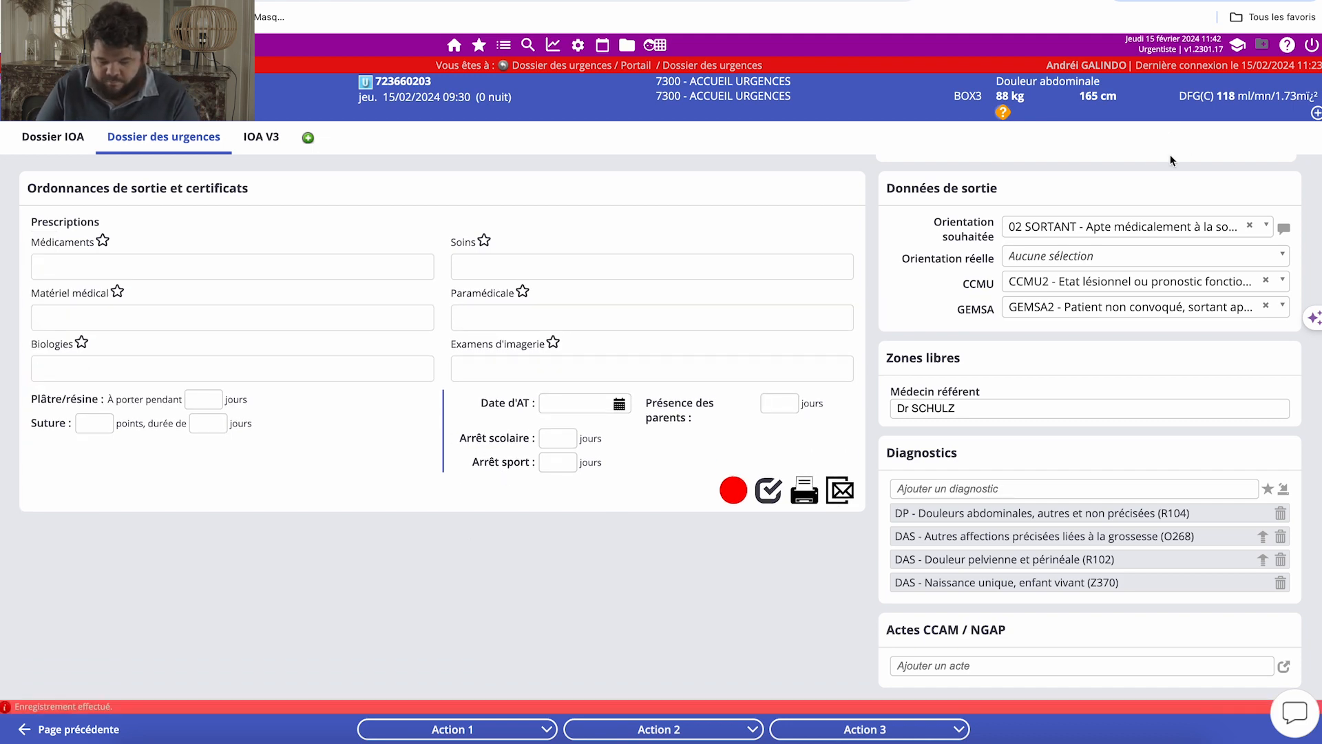
# Run the Pulsar I.A triage (Tri IOA) in the Dossier IOA and review the ESI score, recommended placement and anticipated prescriptions.
pyautogui.click(65, 139)
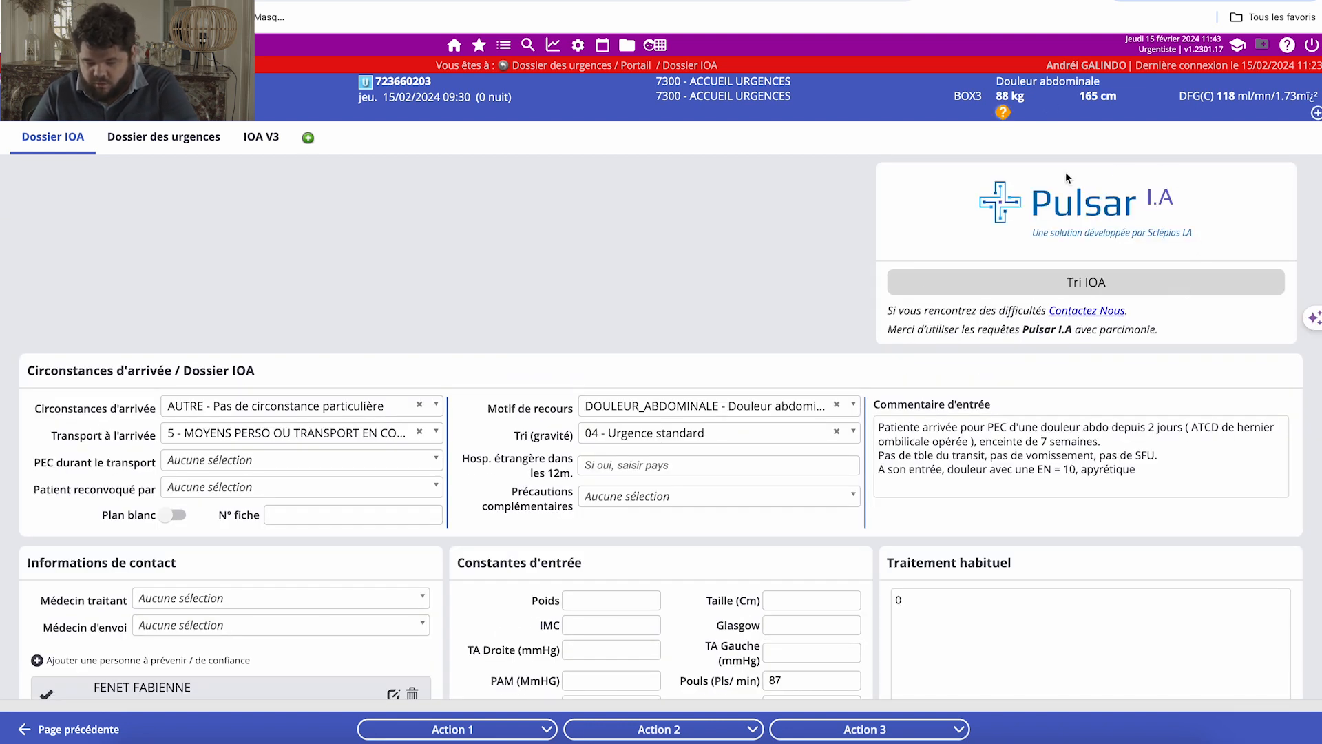
pyautogui.click(1049, 282)
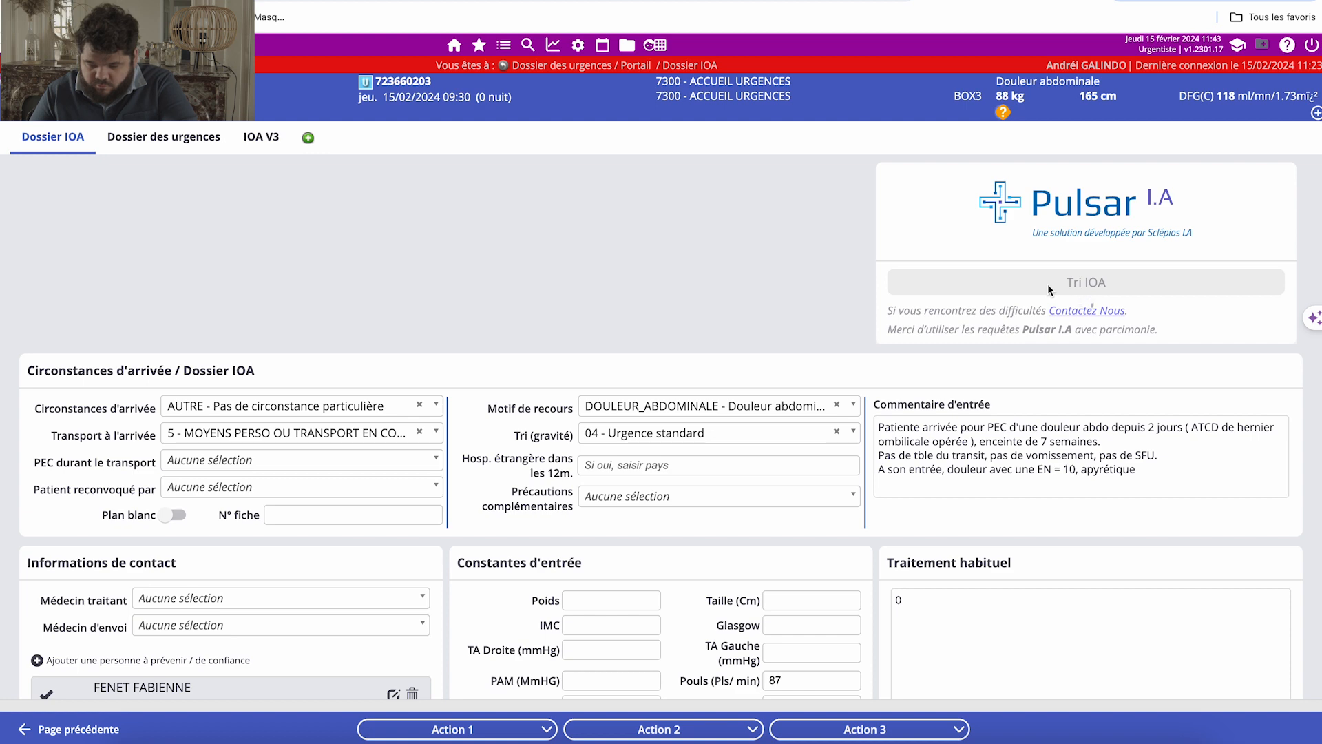
pyautogui.scroll(-2, 1048, 284)
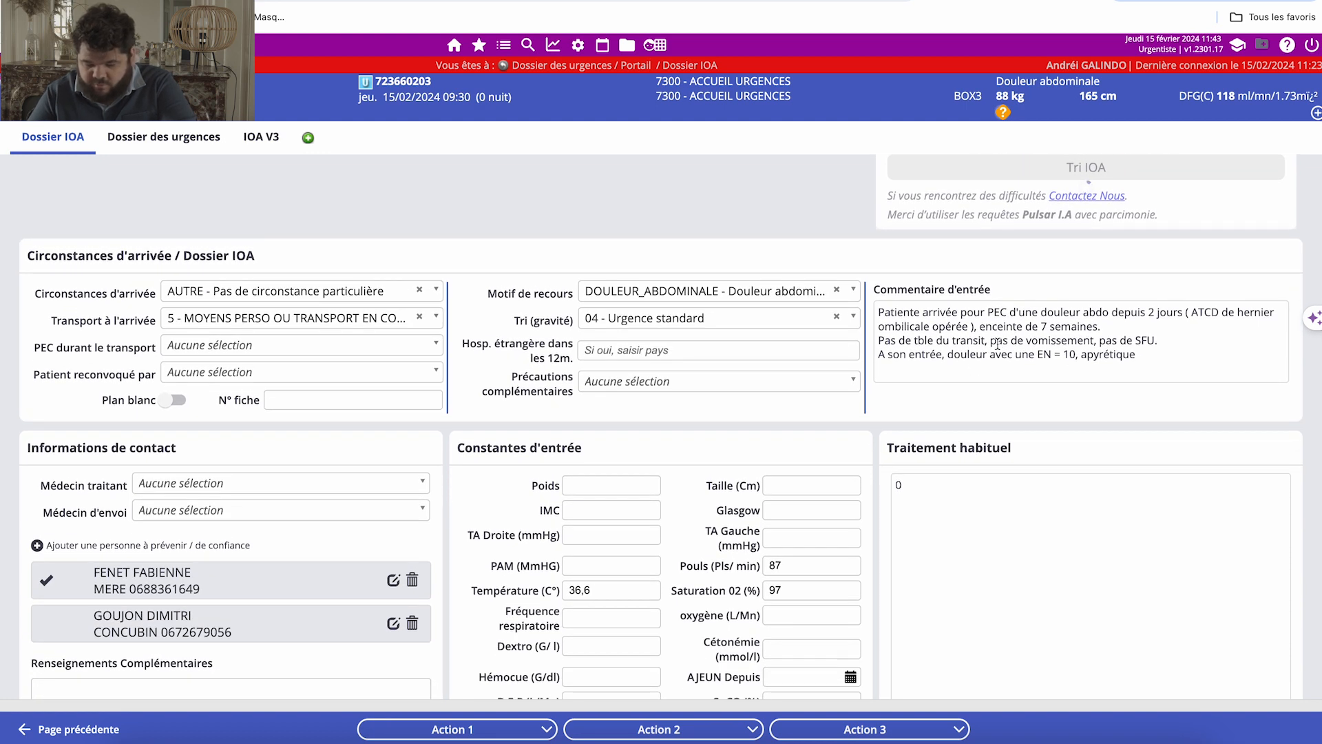
pyautogui.scroll(-2, 706, 482)
pyautogui.scroll(3, 843, 517)
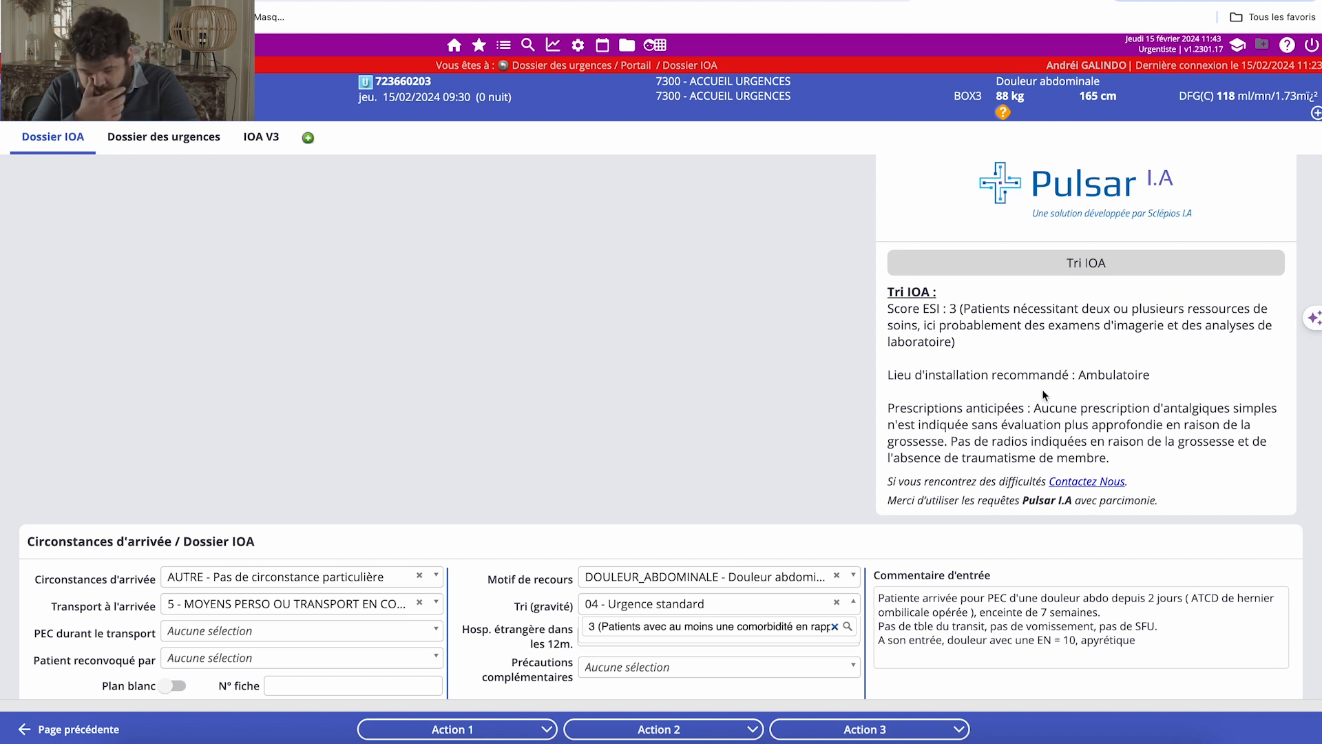
pyautogui.moveTo(983, 379); pyautogui.dragTo(1175, 376)
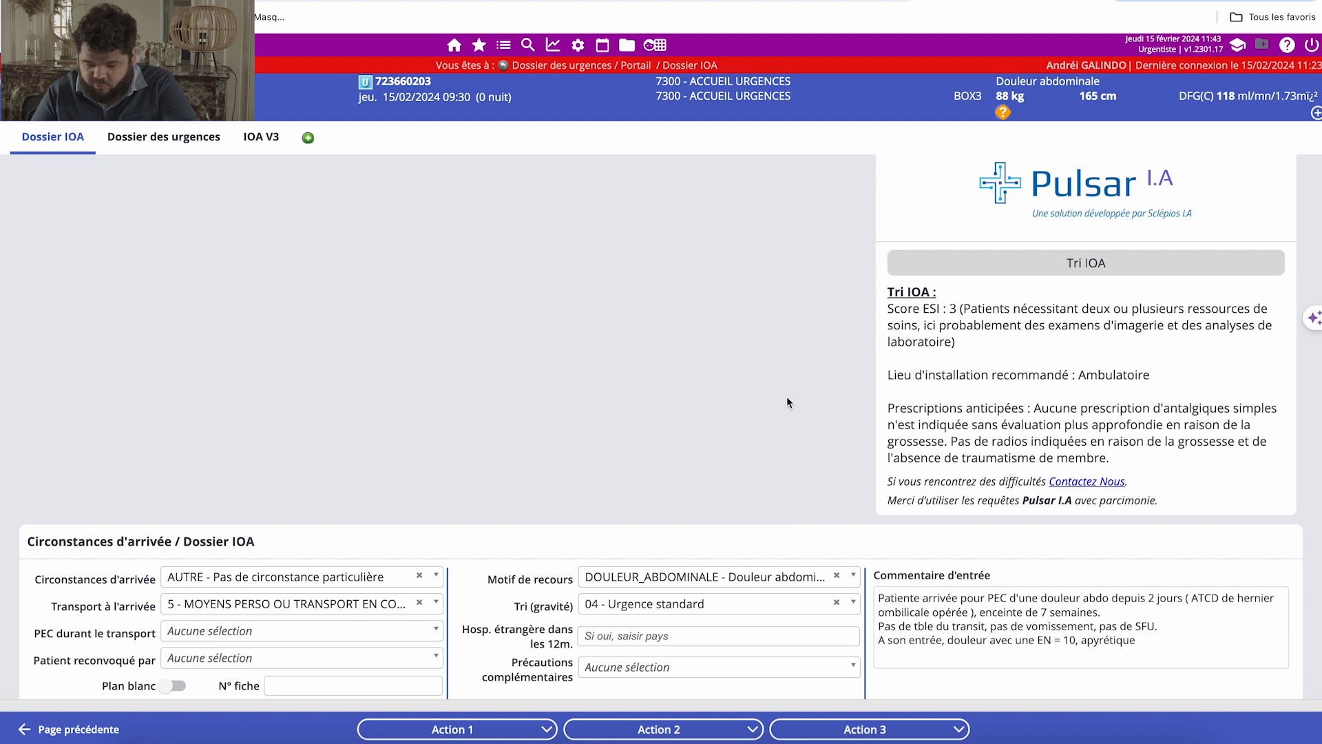
pyautogui.scroll(1, 787, 397)
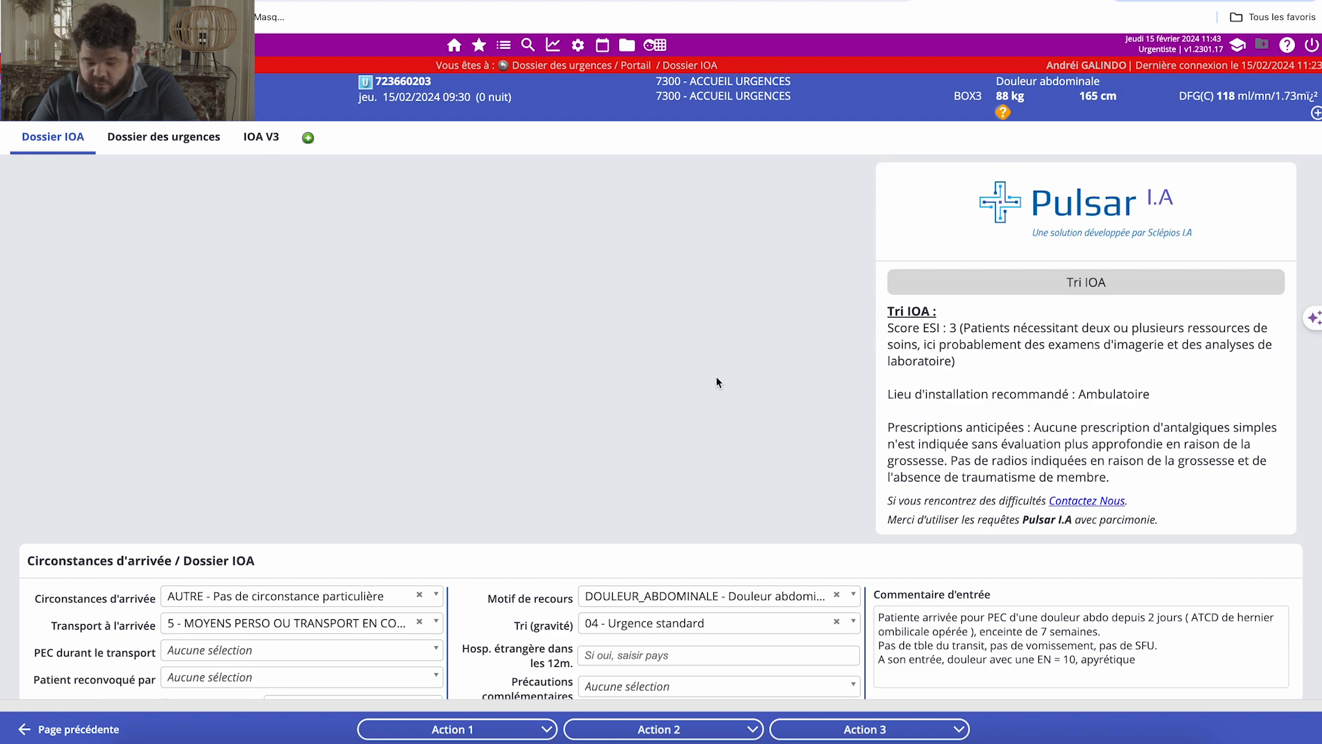
# Return to the Dossier des urgences and disable Pulsar I.A's automatic coding completion and automatic generation of the conclusion and prescriptions.
pyautogui.click(202, 151)
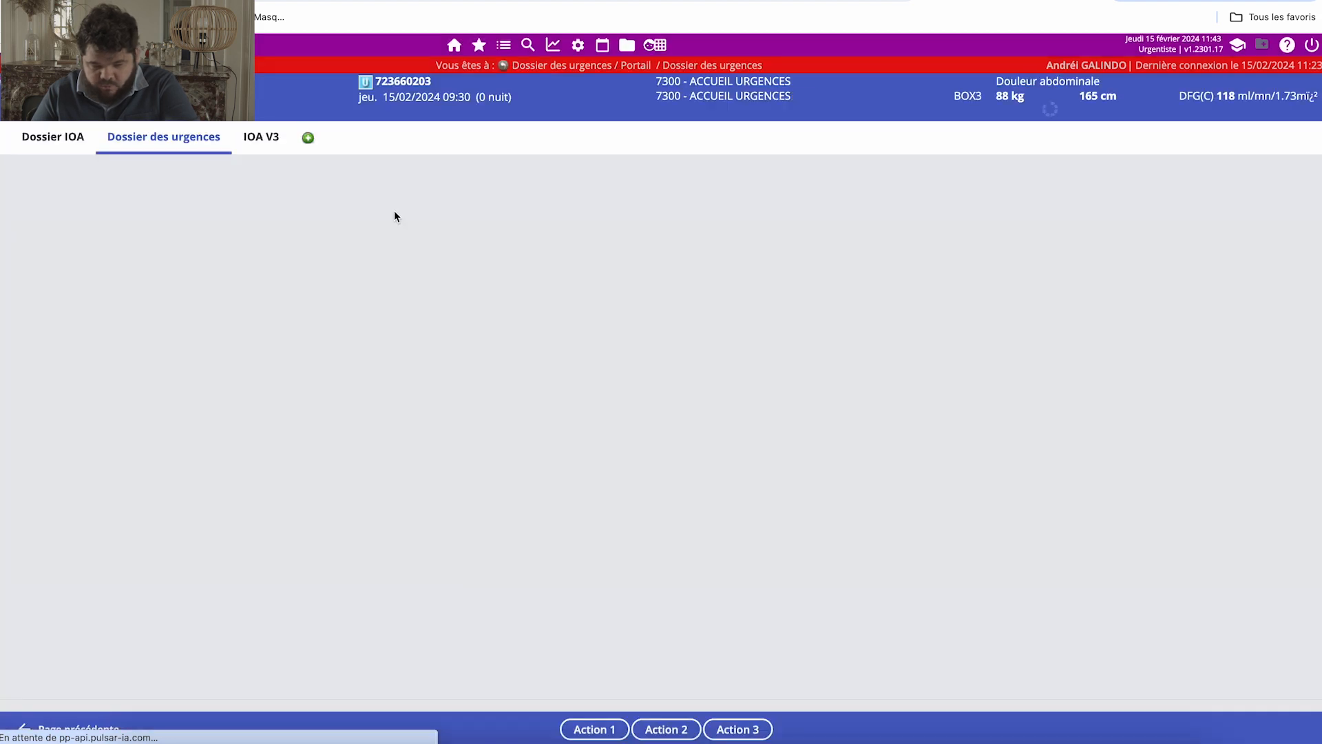
pyautogui.scroll(-5, 681, 292)
pyautogui.scroll(-5, 681, 292)
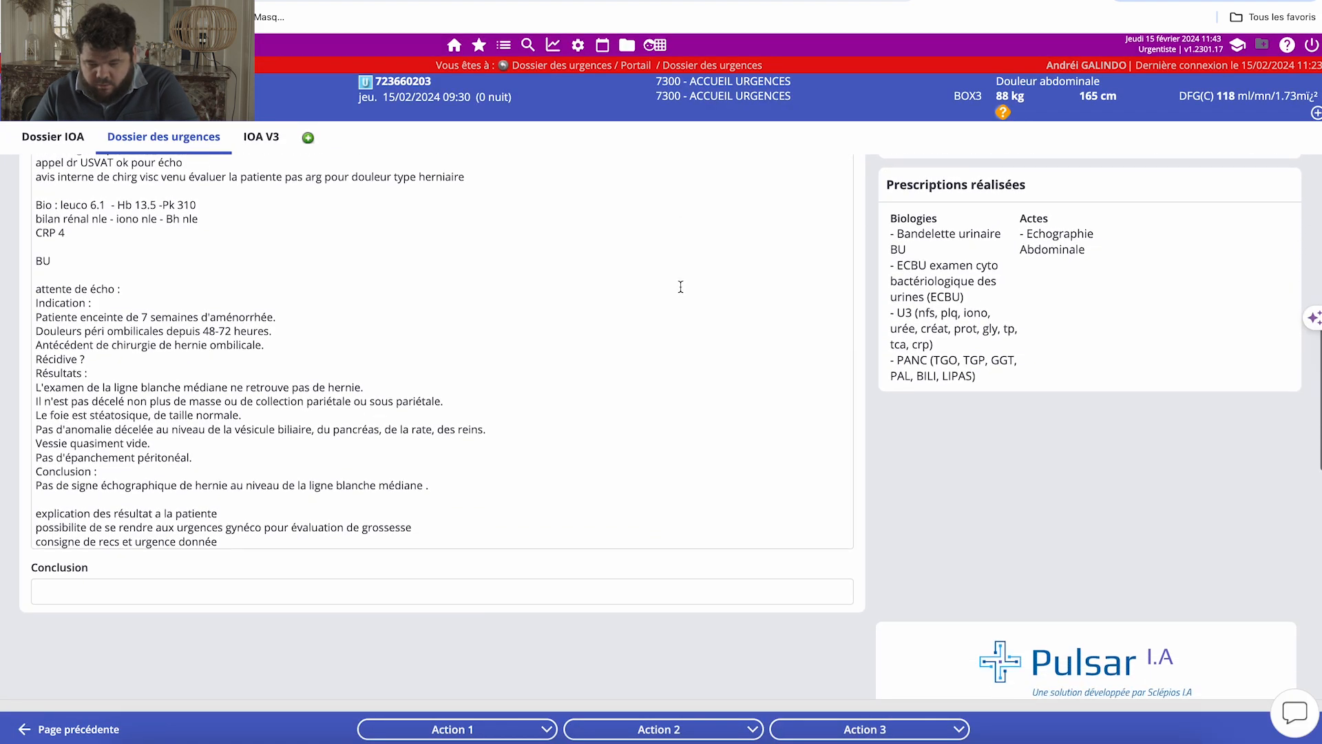
pyautogui.scroll(-3, 681, 292)
pyautogui.scroll(4, 681, 292)
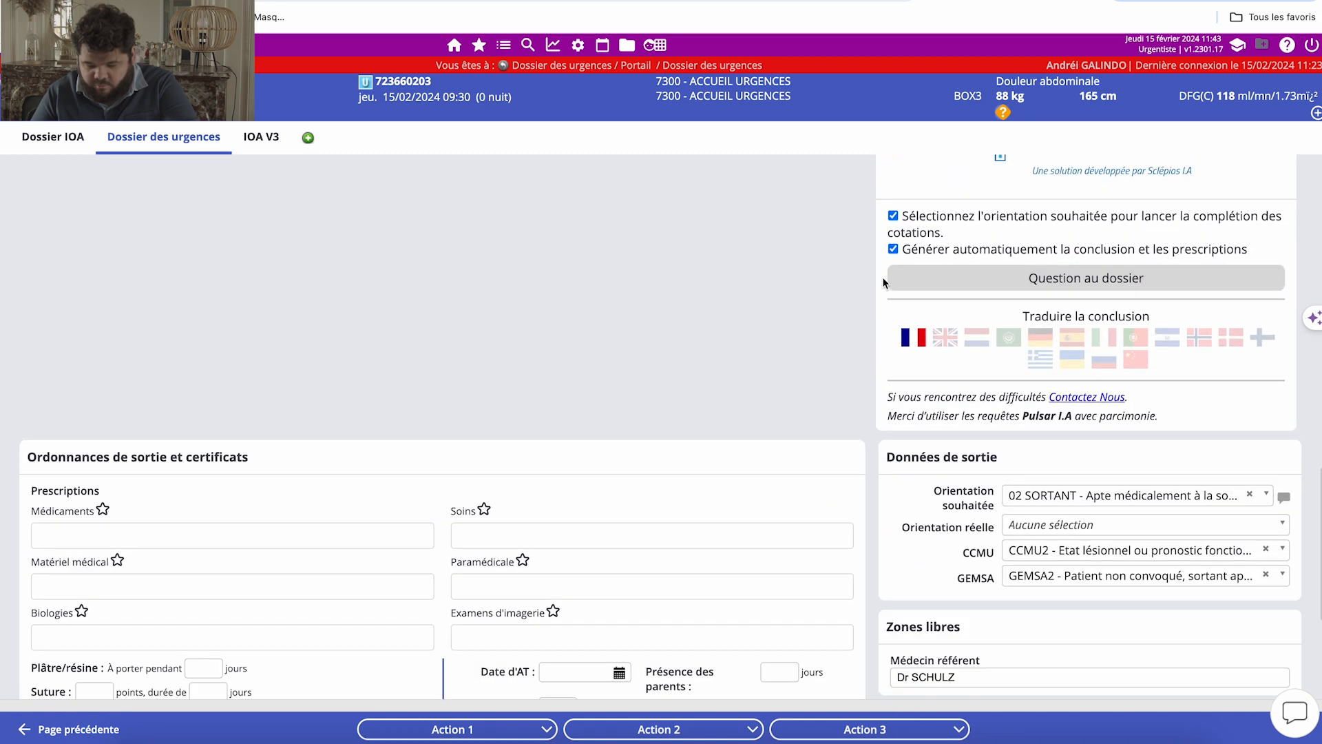
pyautogui.click(960, 226)
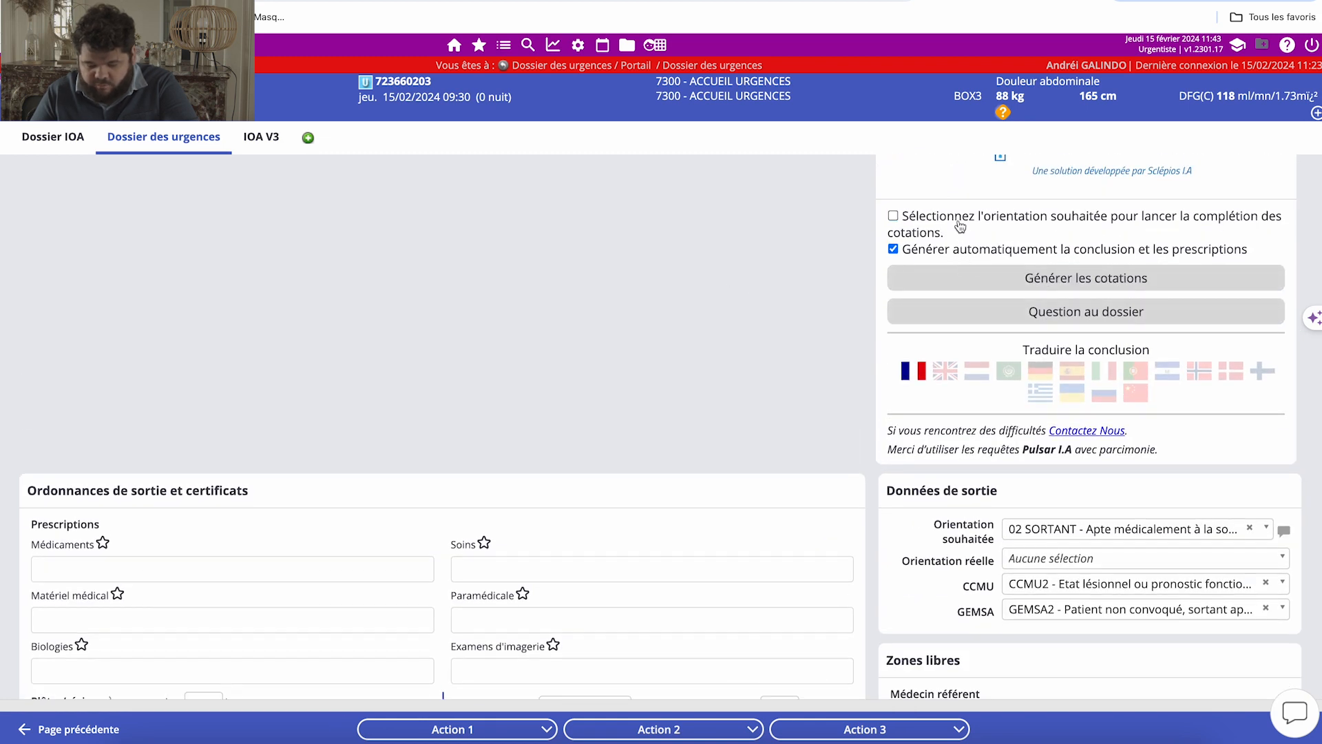
pyautogui.click(958, 252)
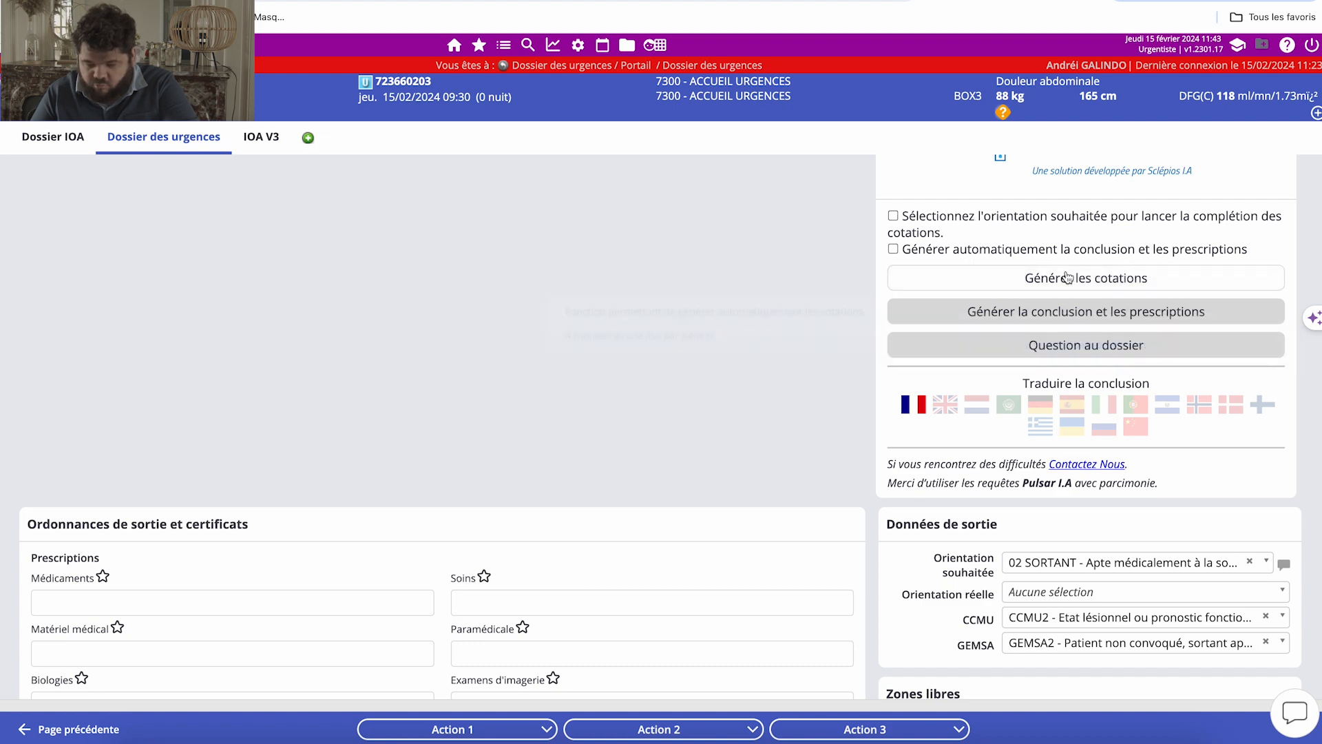
# Examine Pulsar I.A's manual generation and translation options, the conclusion and prescription fields, the discharge data and the diagnoses.
pyautogui.scroll(-1, 1074, 469)
pyautogui.scroll(1, 1074, 469)
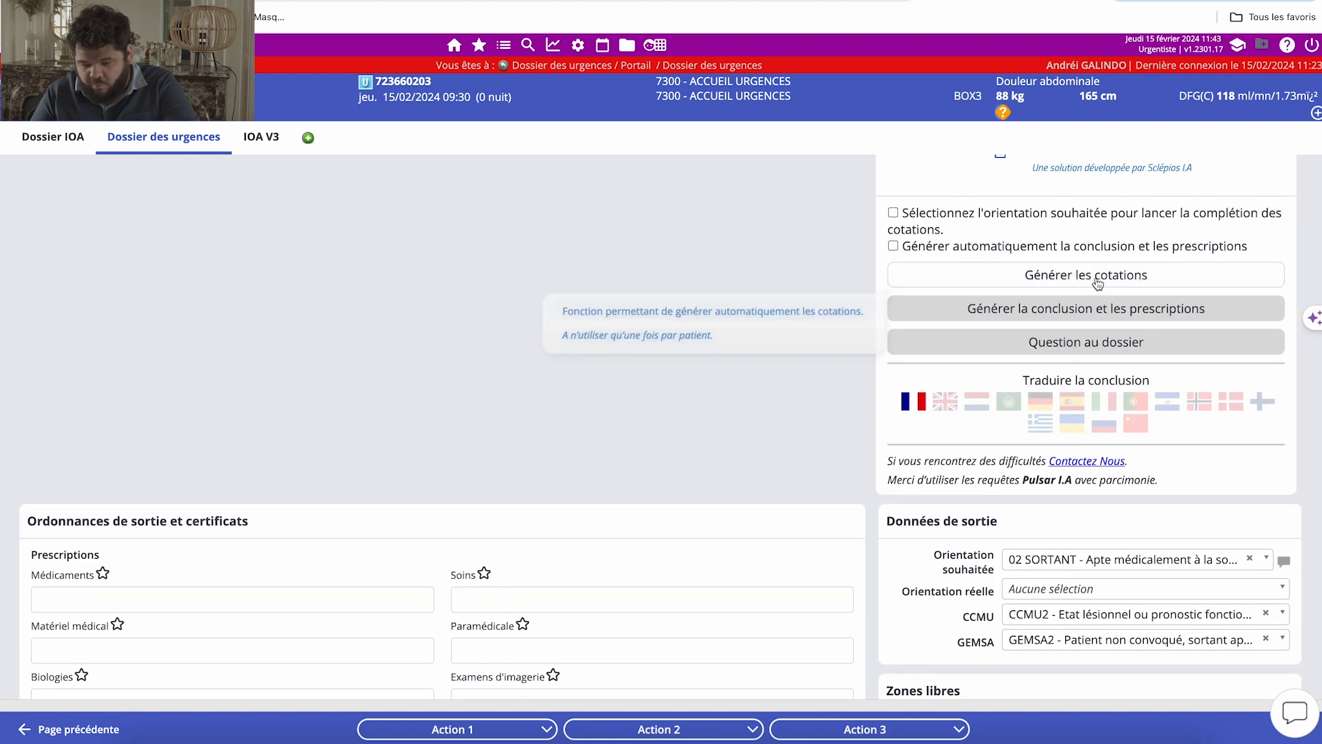
pyautogui.scroll(-1, 1144, 475)
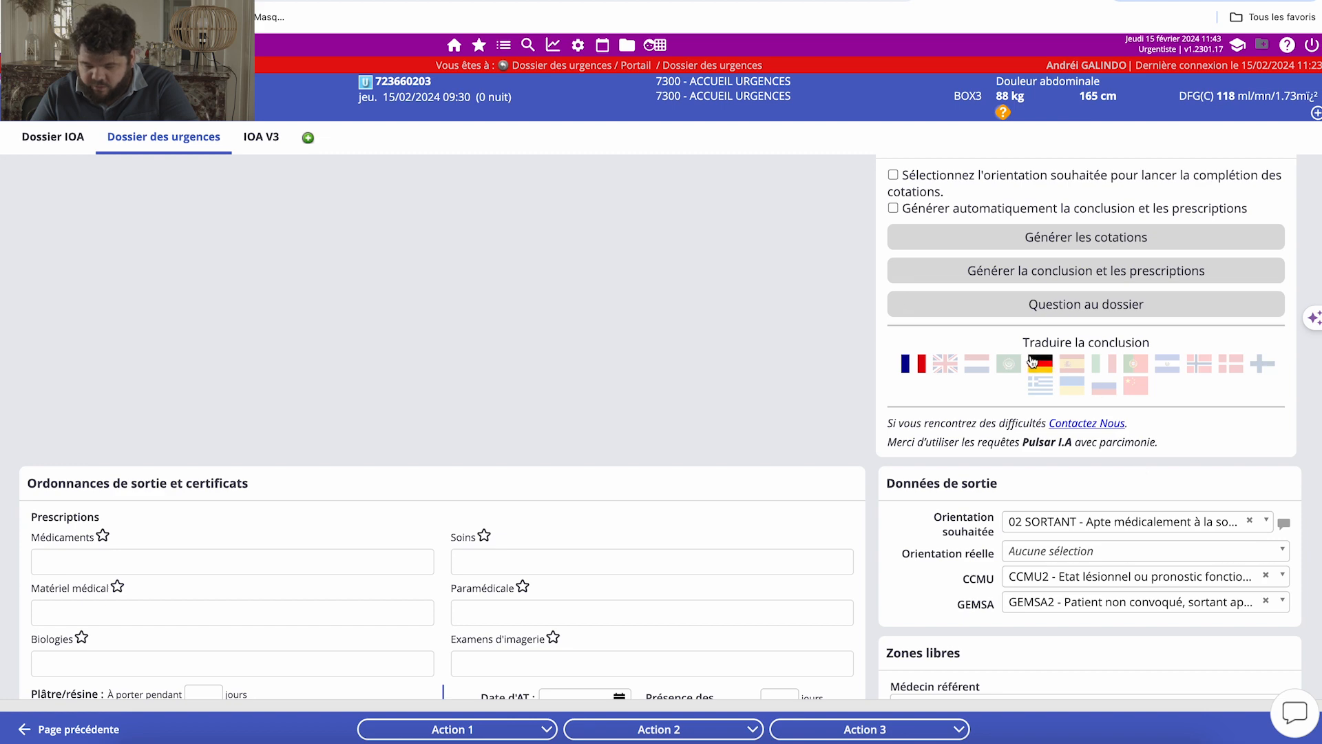
pyautogui.scroll(-1, 1075, 513)
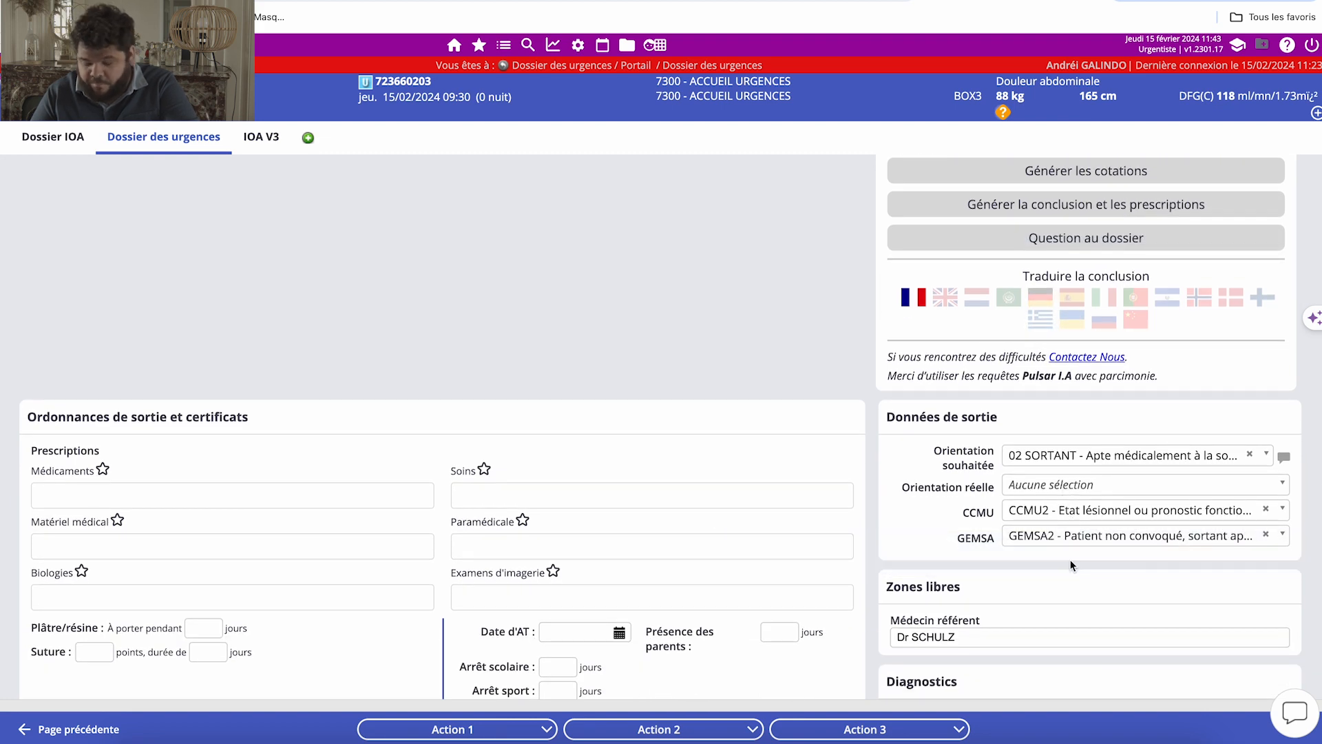
pyautogui.scroll(-3, 1071, 565)
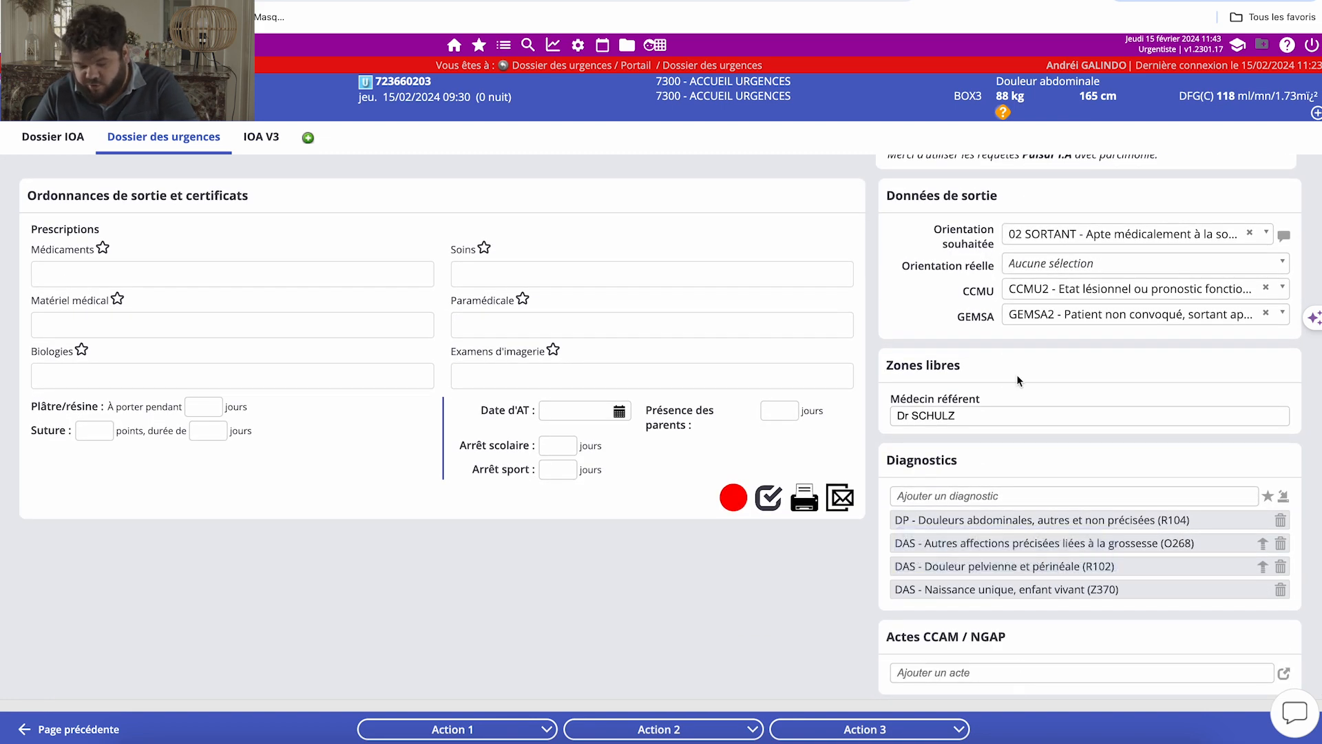
pyautogui.scroll(4, 1016, 376)
pyautogui.scroll(3, 1017, 376)
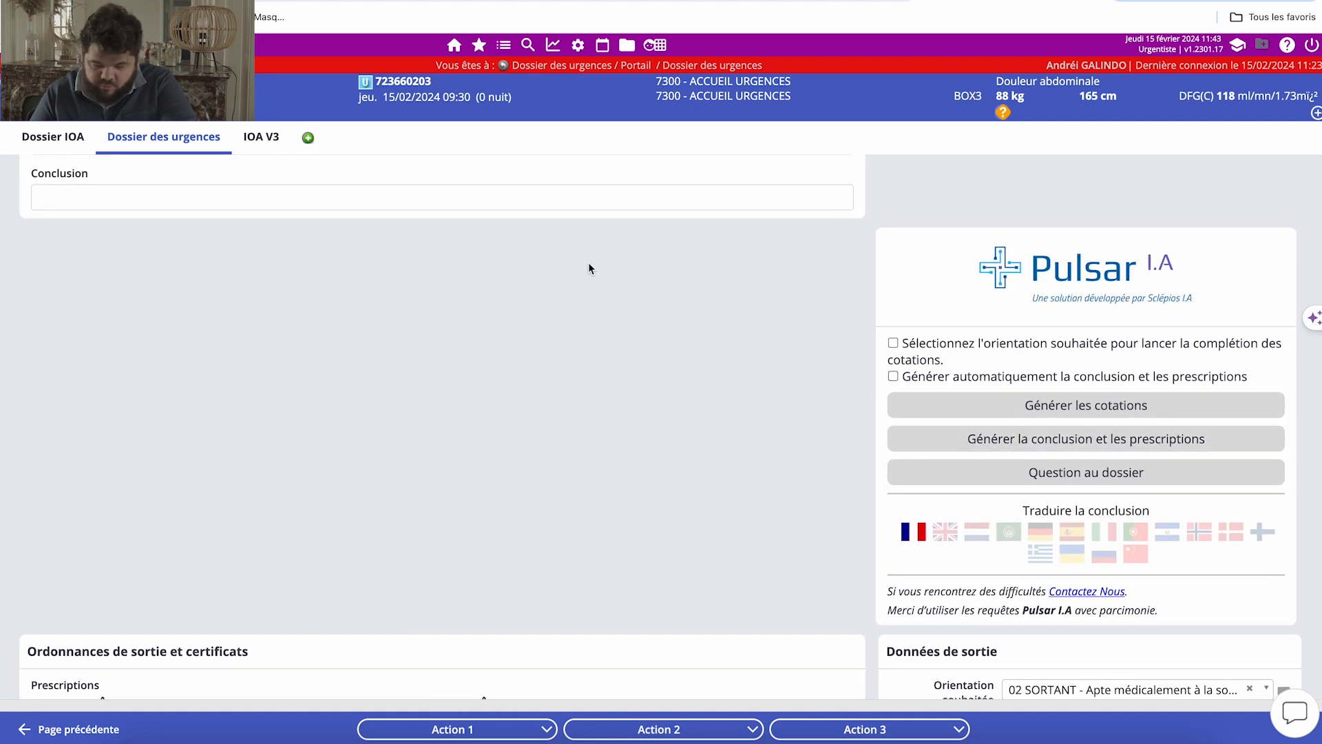
pyautogui.scroll(-4, 321, 261)
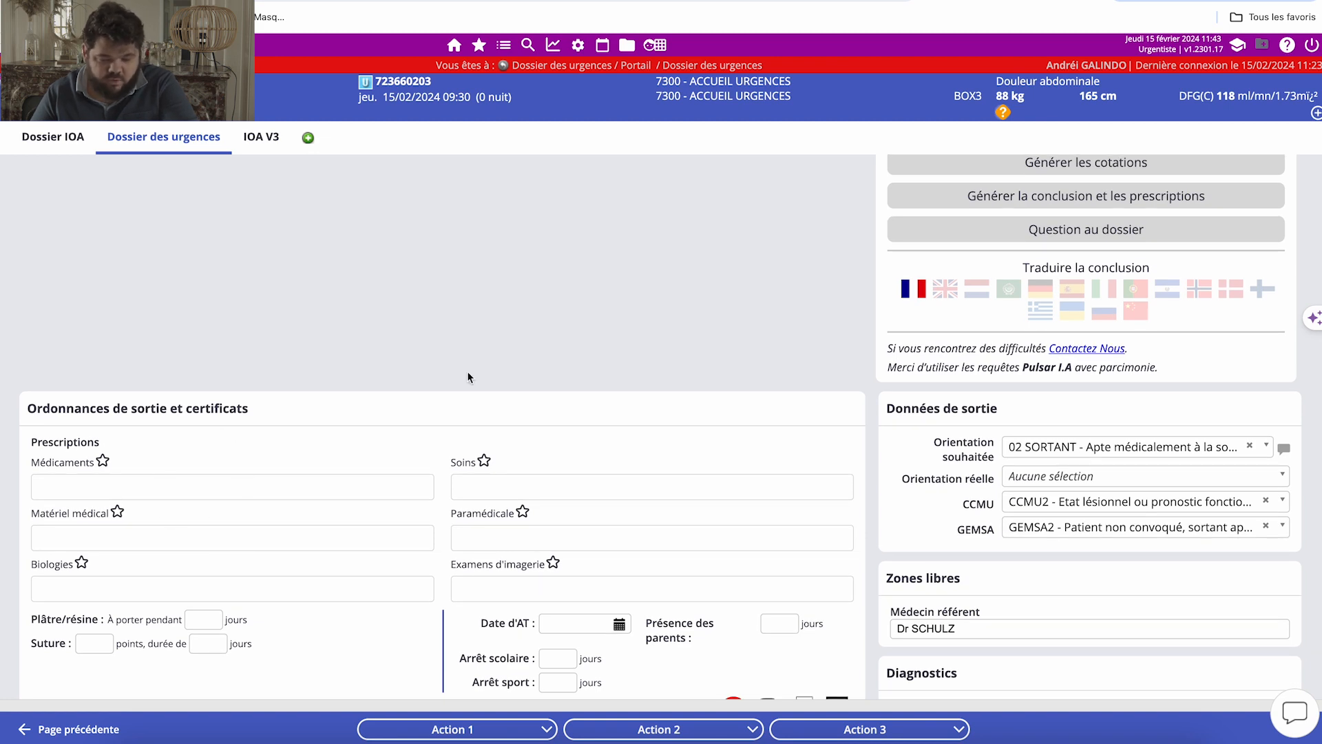
pyautogui.scroll(-3, 576, 454)
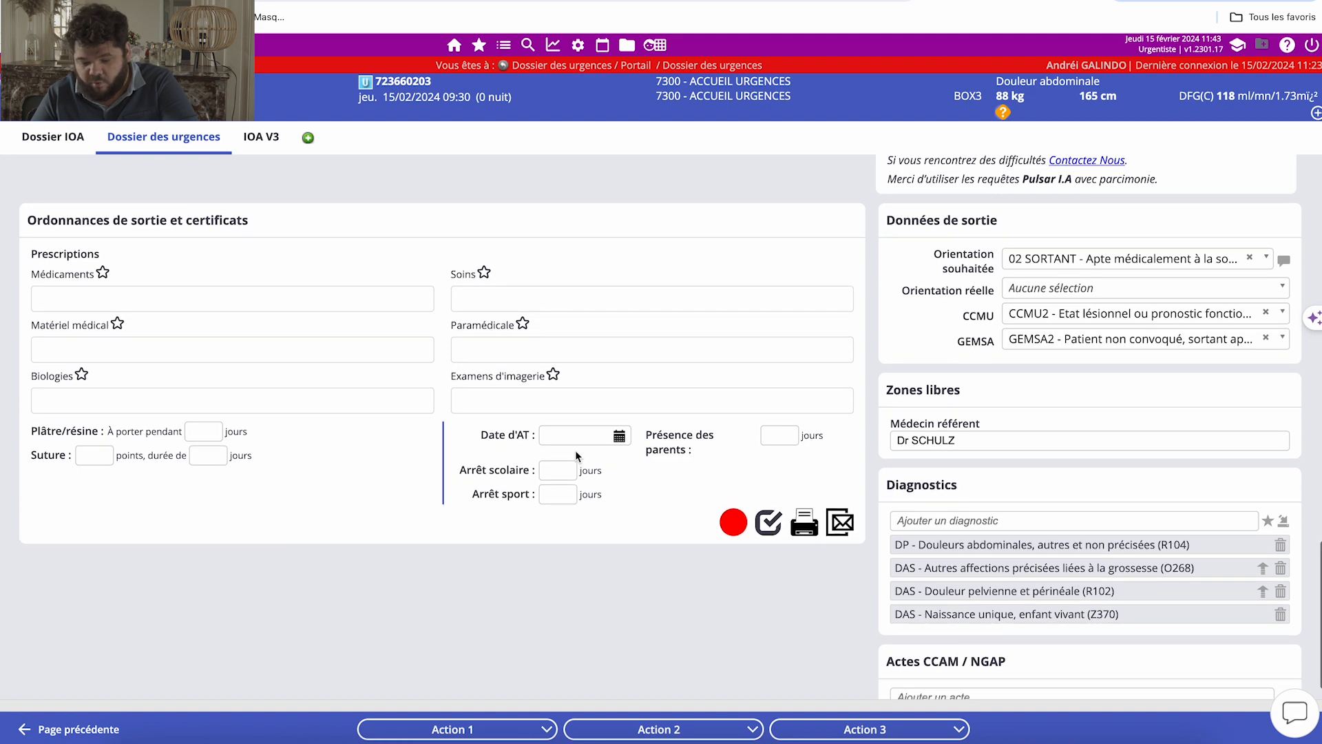
# Delete the care entry that started on 15/02/24 at 11:42 from Prises en charge.
pyautogui.scroll(-1, 576, 449)
pyautogui.scroll(15, 576, 456)
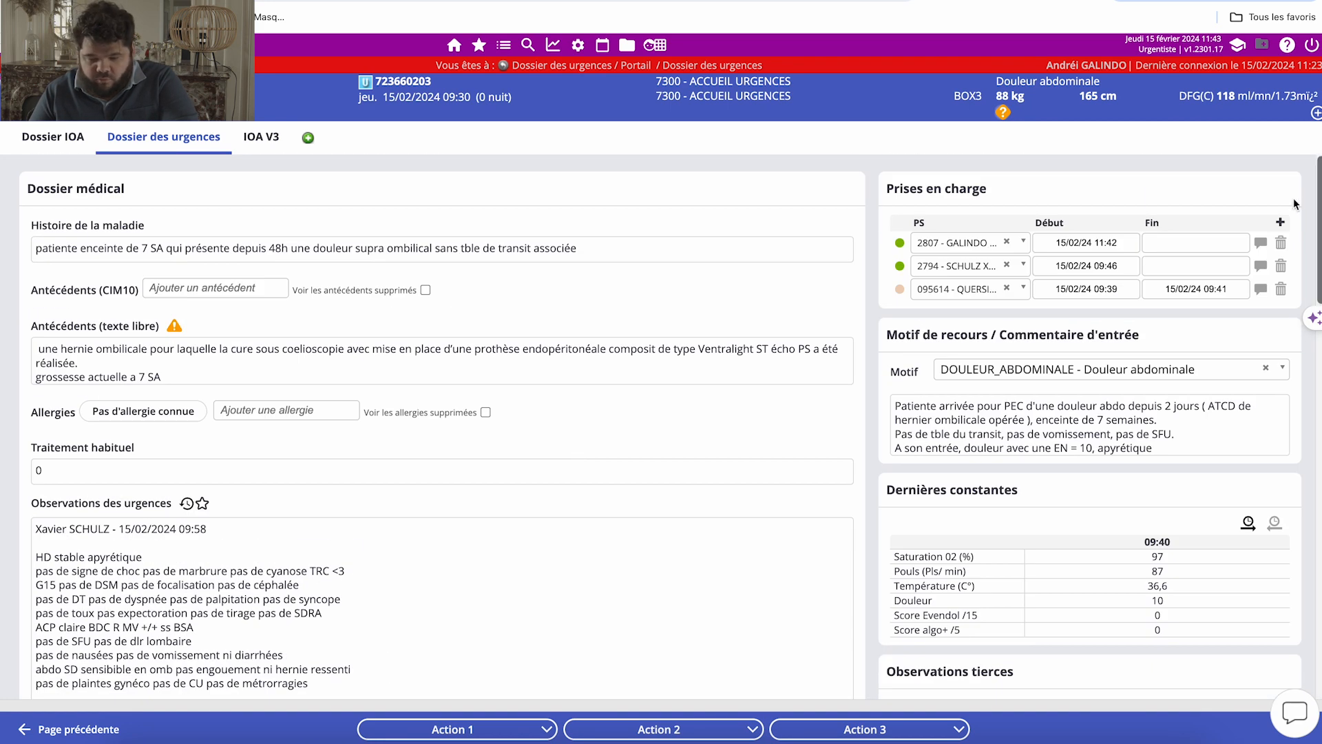
pyautogui.click(1283, 245)
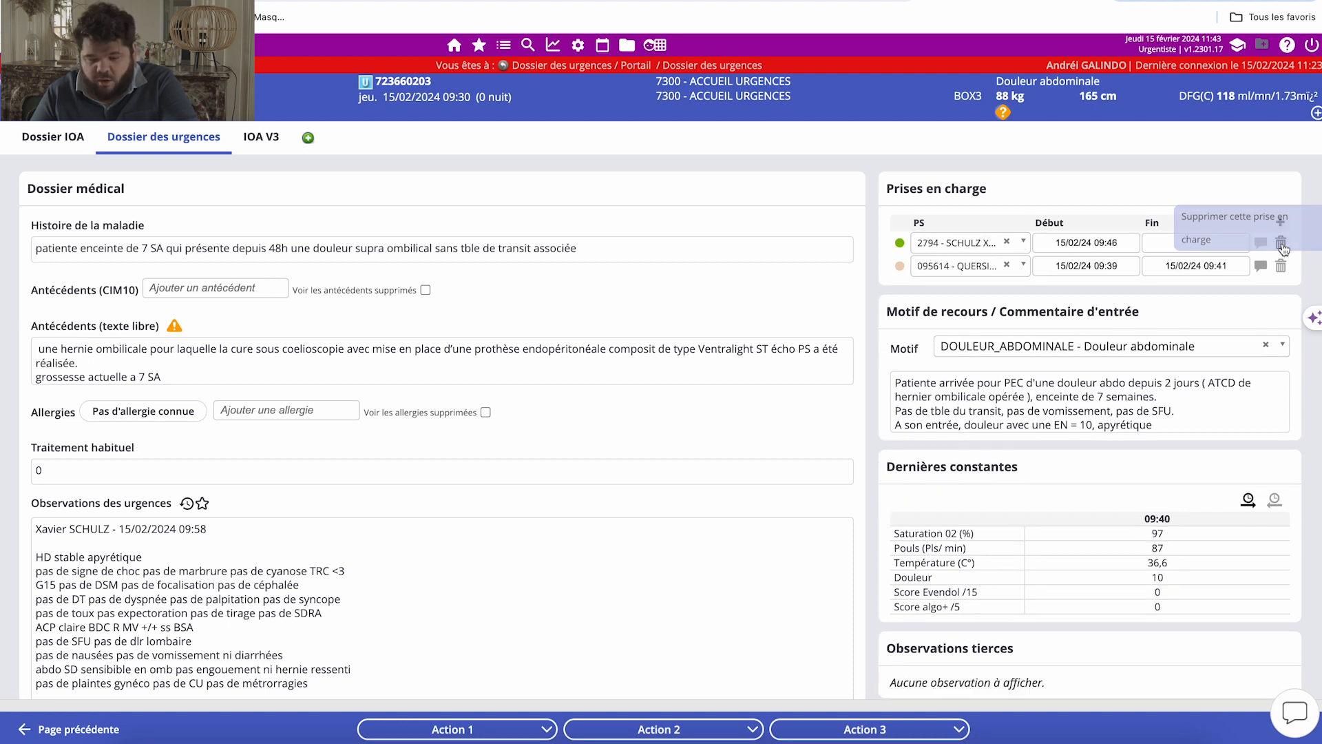